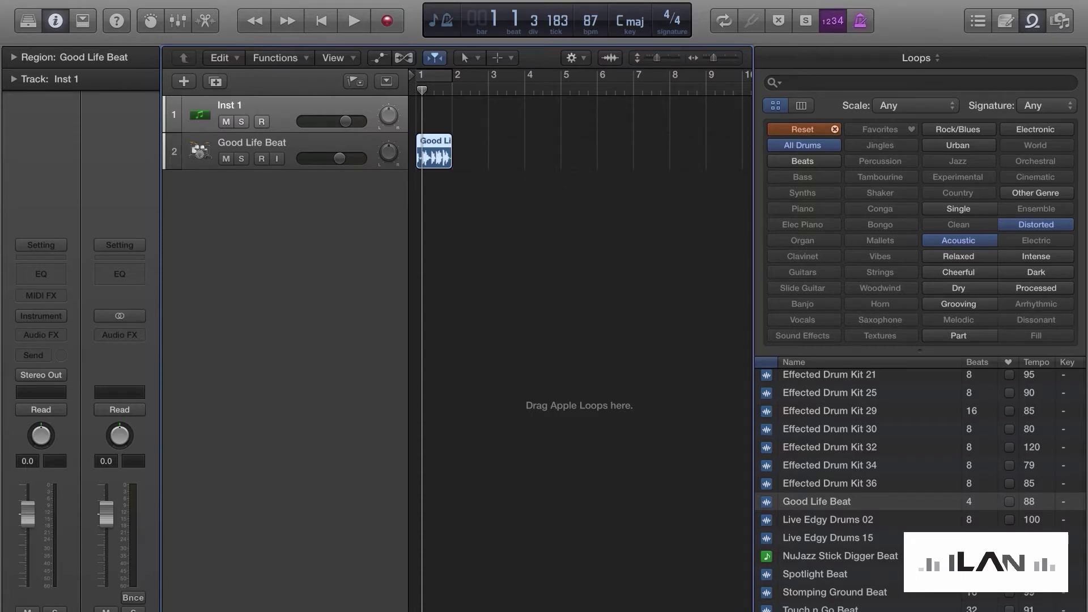
Toggle the Apple Loops browser closed and open repeatedly, leaving it hidden so the arrange area fills the window.
left_click(1032, 22)
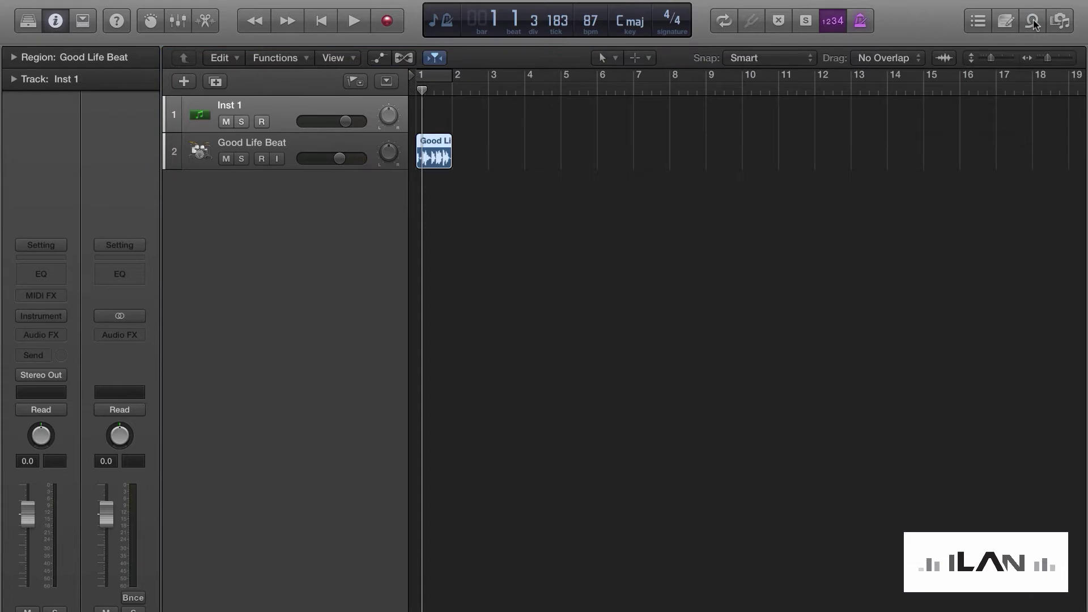
left_click(1032, 22)
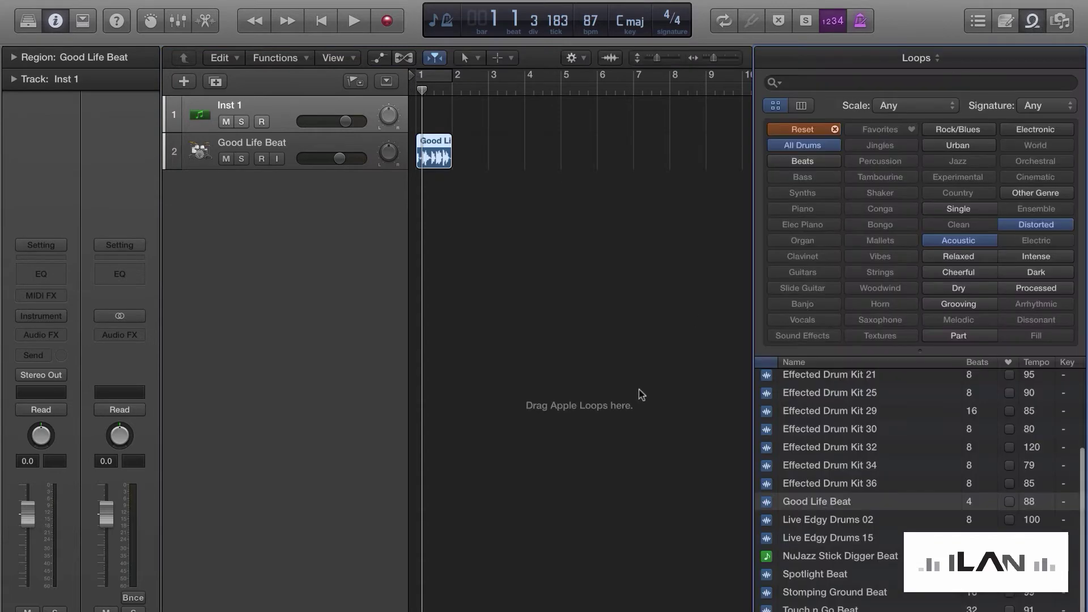
key("o")
key("o")
key("o")
key("o")
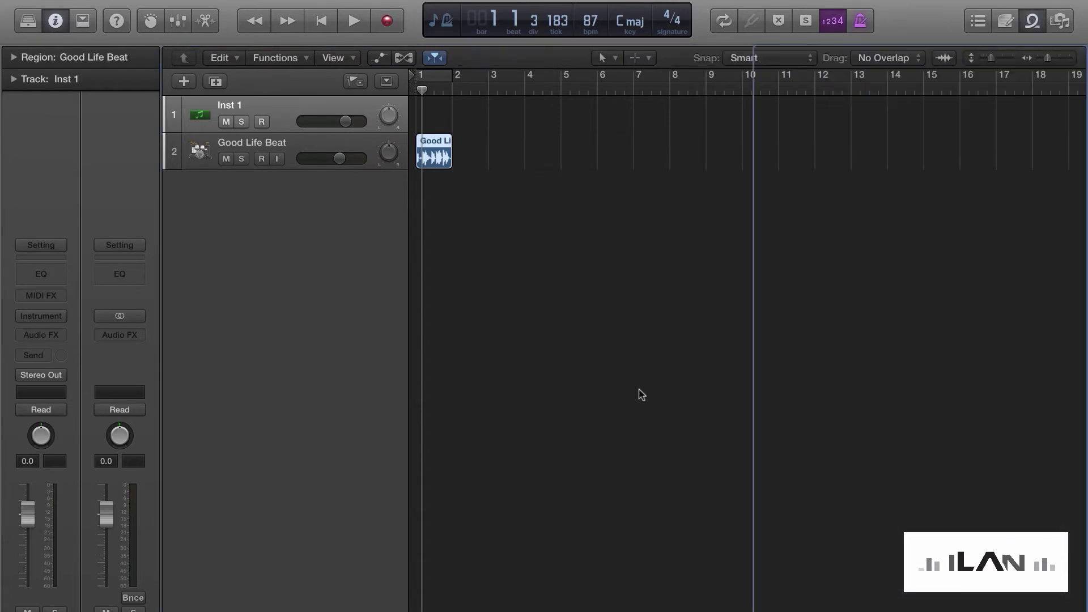
key("o")
key("o")
key("o")
key("o")
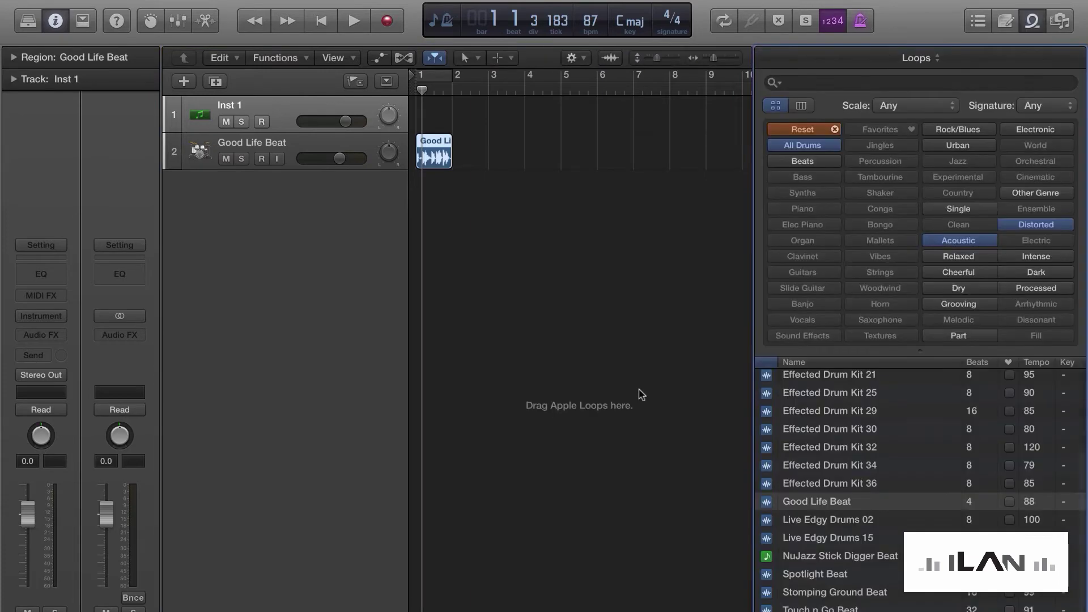
key("o")
key("o")
key("o")
key("o")
key("o")
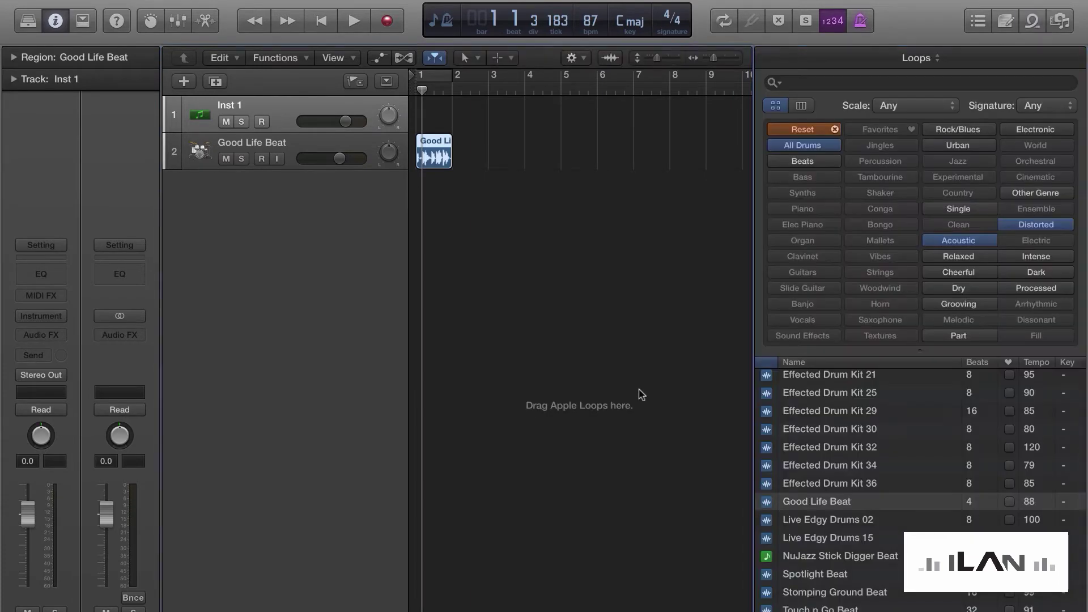
key("o")
key("o")
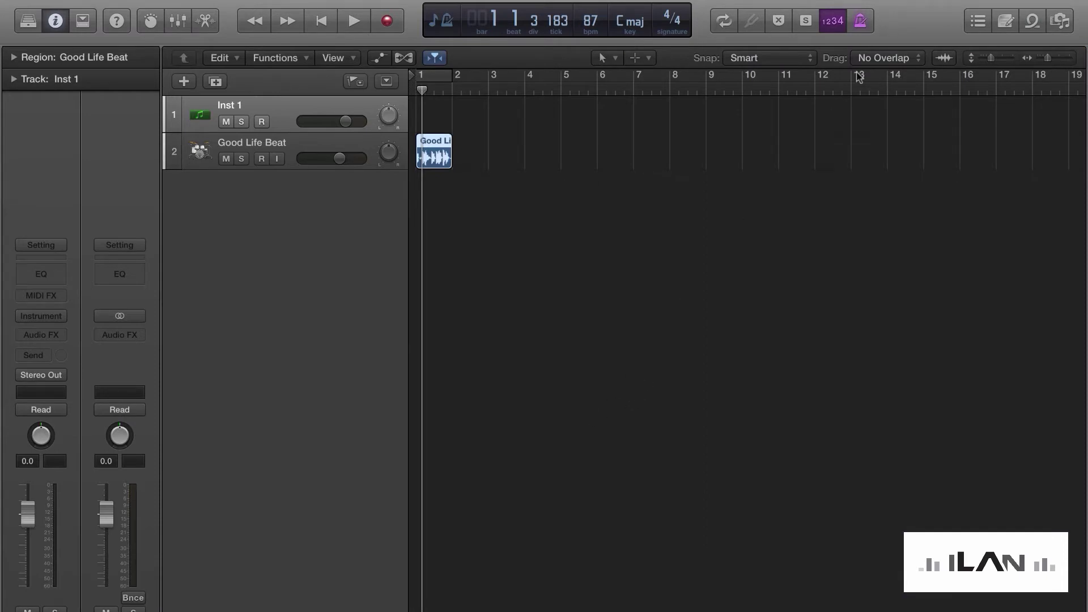
left_click(1031, 23)
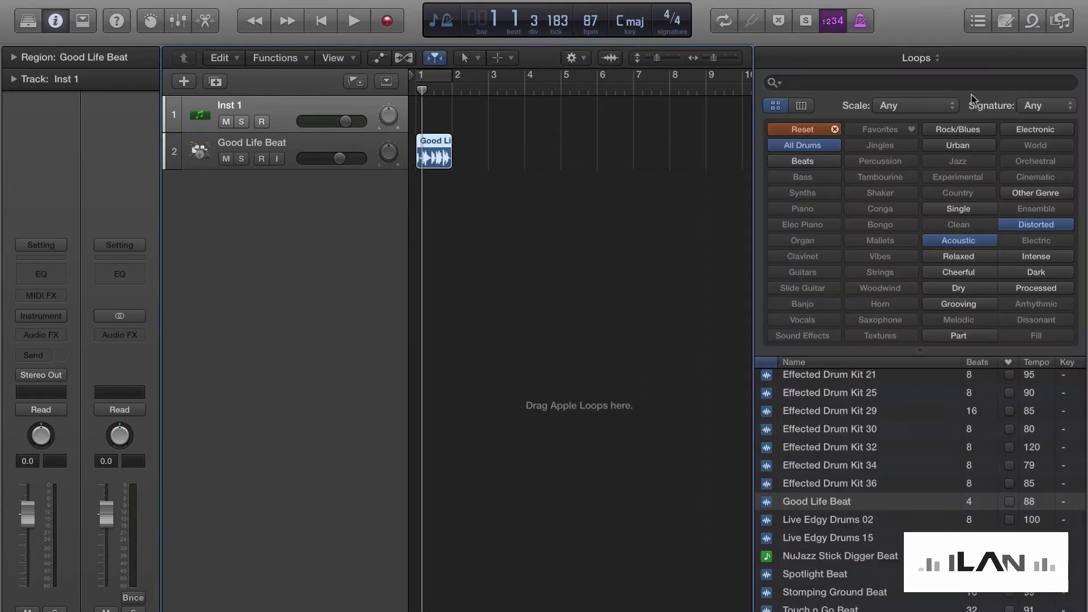
key("o")
key("o")
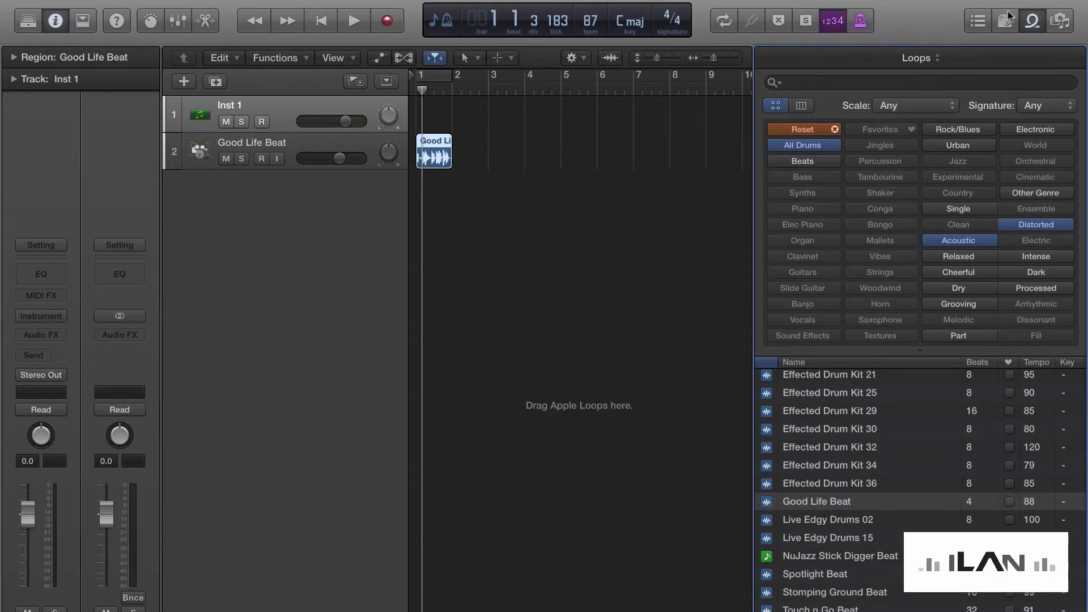
key("o")
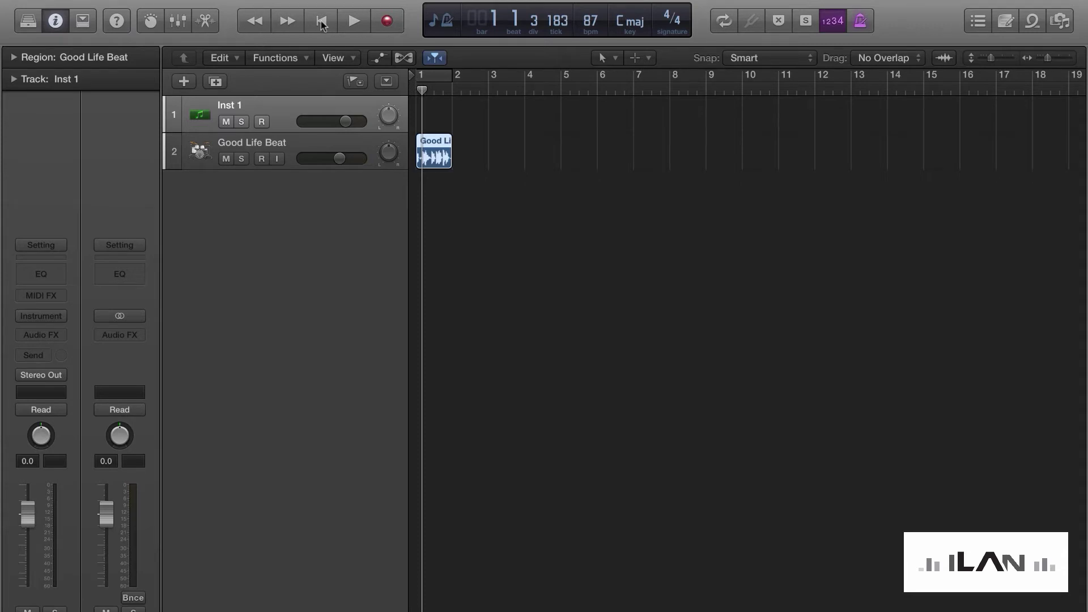
Move the playhead forward one bar at a time from the project start to bar 7.
left_click(287, 22)
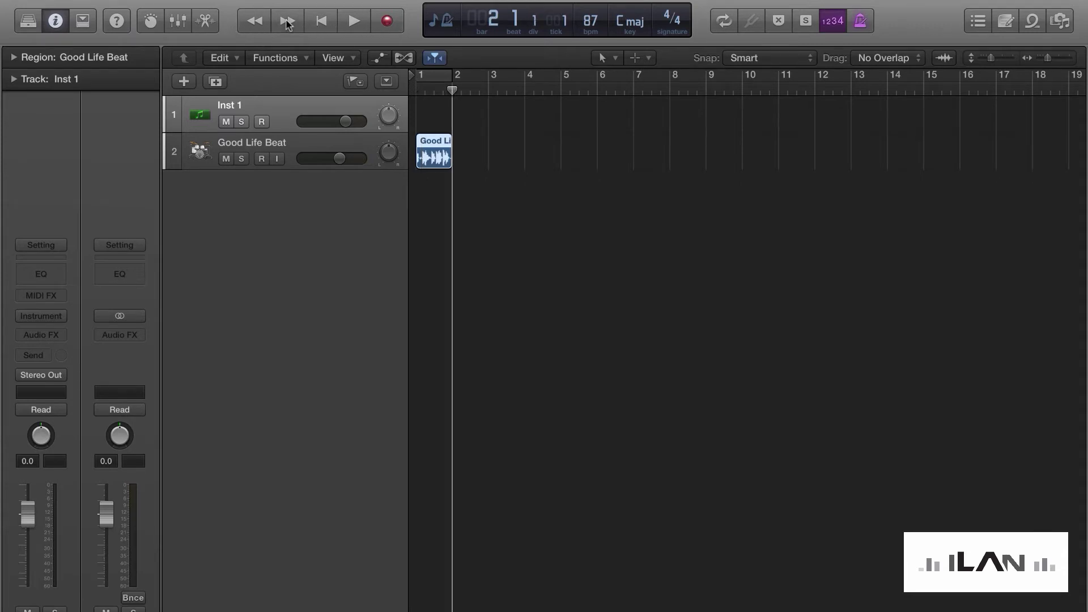
left_click(287, 22)
left_click(287, 22)
left_click(287, 21)
left_click(287, 22)
left_click(288, 21)
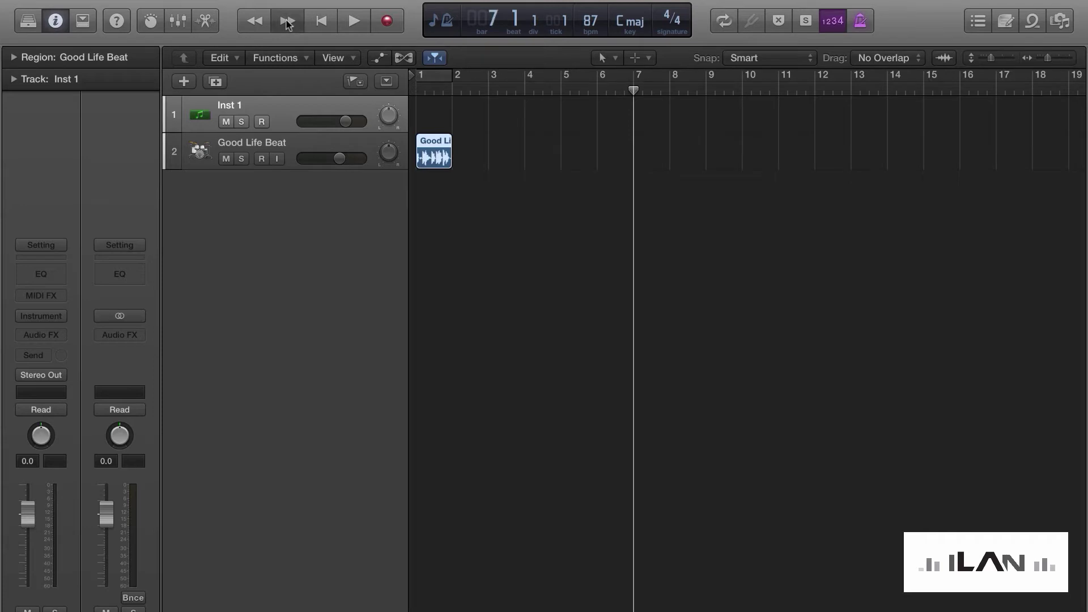
Step the playhead backward and forward one bar at a time, finally advancing it past bar 9.
left_click(255, 23)
left_click(255, 23)
left_click(255, 22)
left_click(288, 22)
left_click(287, 21)
left_click(288, 21)
left_click(288, 22)
left_click(255, 23)
left_click(255, 23)
left_click(255, 22)
left_click(287, 22)
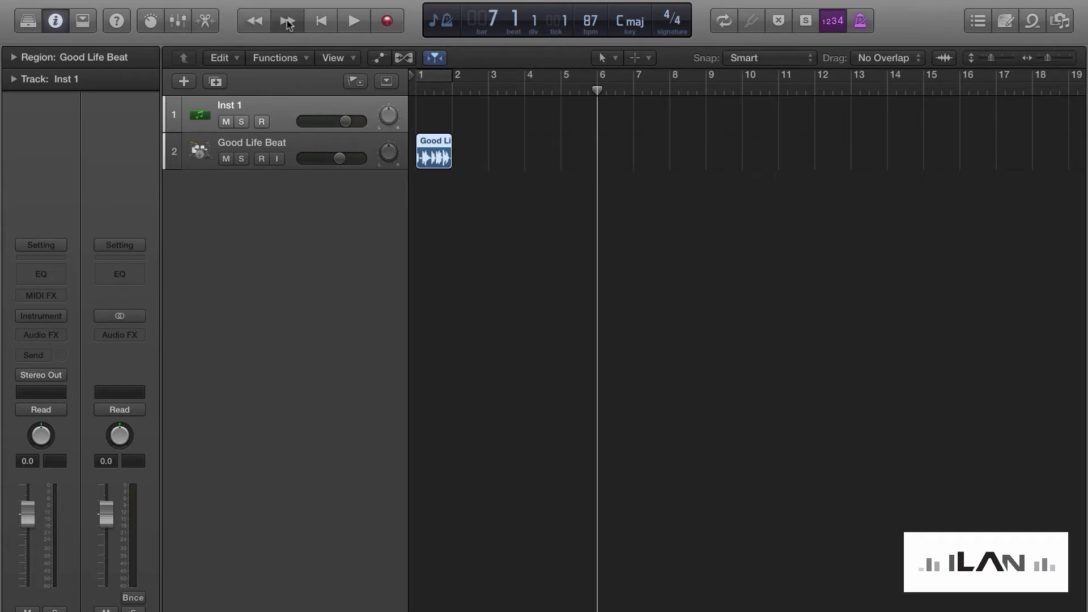
left_click(288, 21)
left_click(287, 21)
left_click(255, 23)
left_click(258, 21)
left_click(258, 21)
left_click(286, 21)
left_click(286, 22)
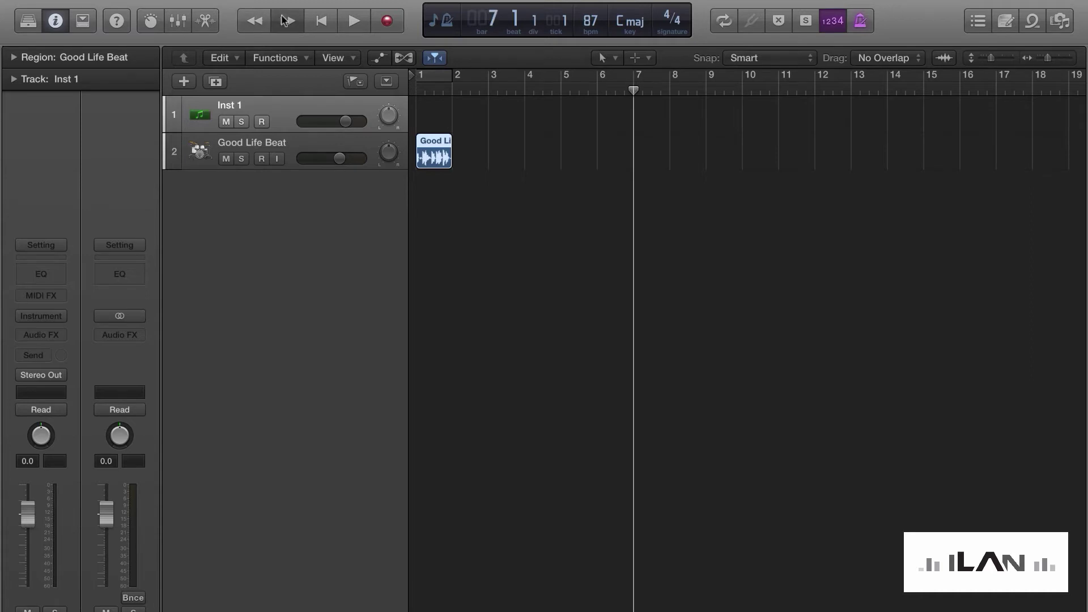
left_click(258, 21)
left_click(284, 23)
left_click(285, 21)
left_click(285, 21)
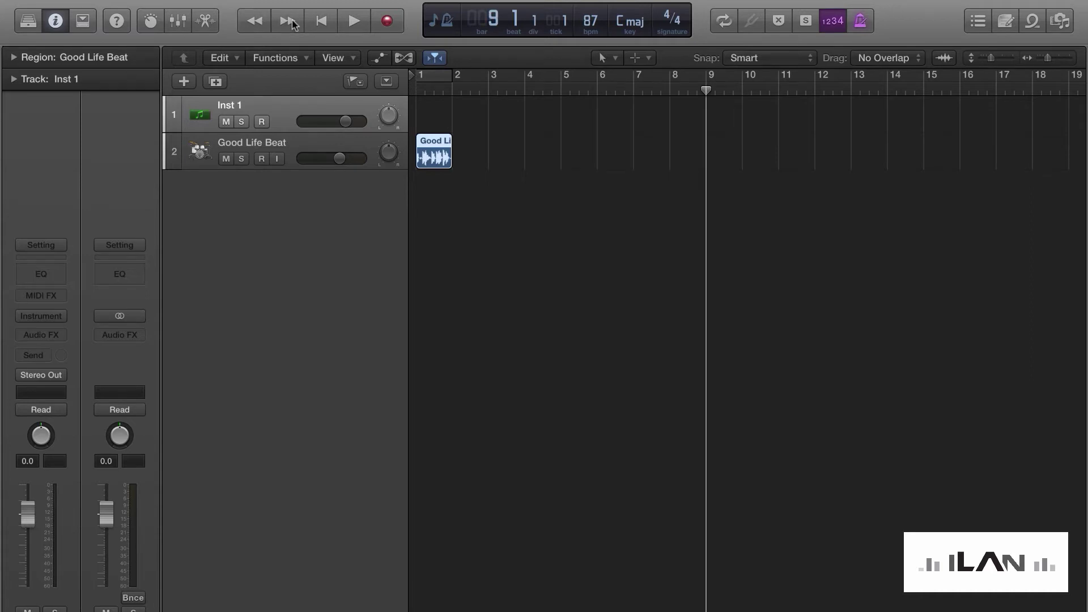
left_click(285, 21)
left_click(275, 23)
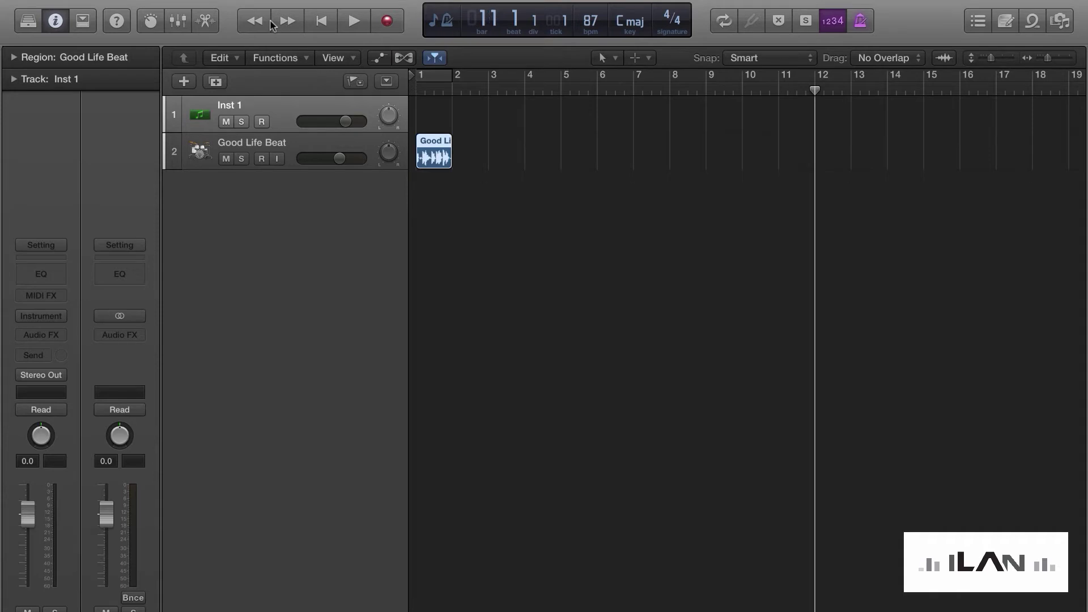
Rewind the playhead in one-bar increments to bar 6.
left_click(266, 22)
left_click(276, 23)
left_click(276, 22)
left_click(275, 22)
left_click(266, 22)
left_click(267, 22)
left_click(266, 22)
left_click(266, 22)
left_click(275, 22)
key("comma")
key("comma")
key("comma")
key("comma")
key("comma")
key("comma")
key("comma")
key("comma")
key("comma")
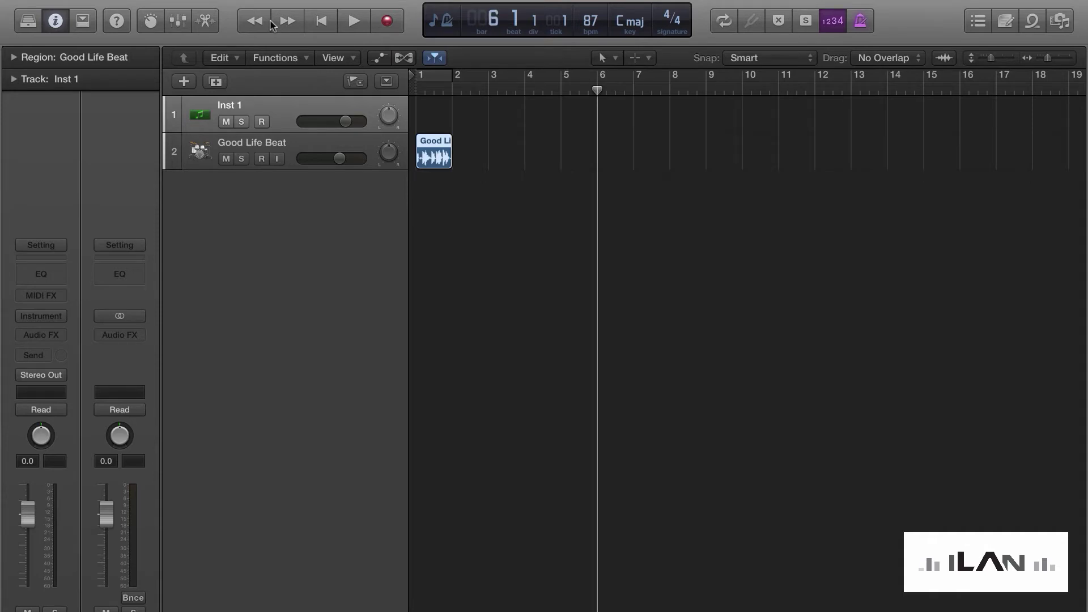
Alternate the playhead forward and backward in one-bar increments from bar 6, finishing by rewinding toward the project start.
key("period")
key("period")
key("period")
key("comma")
key("comma")
key("comma")
key("period")
key("period")
key("period")
key("comma")
key("comma")
key("comma")
key("comma")
key("comma")
Jump the playhead forward and backward repeatedly in eight-bar increments, ending at bar 9.
key("shift+period")
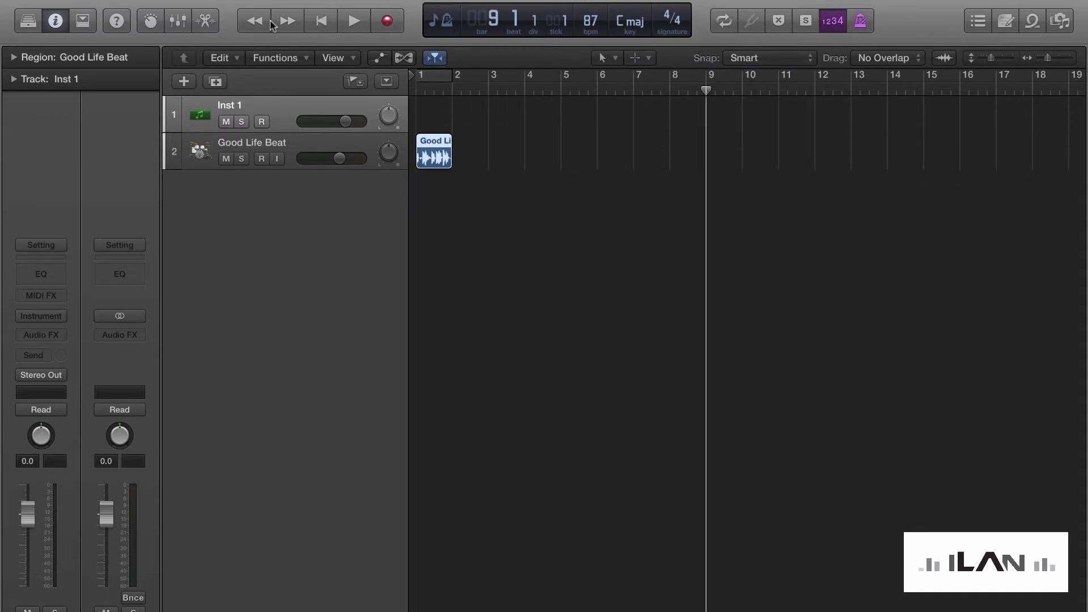
key("shift+comma")
key("shift+period")
key("shift+period")
key("shift+comma")
key("shift+comma")
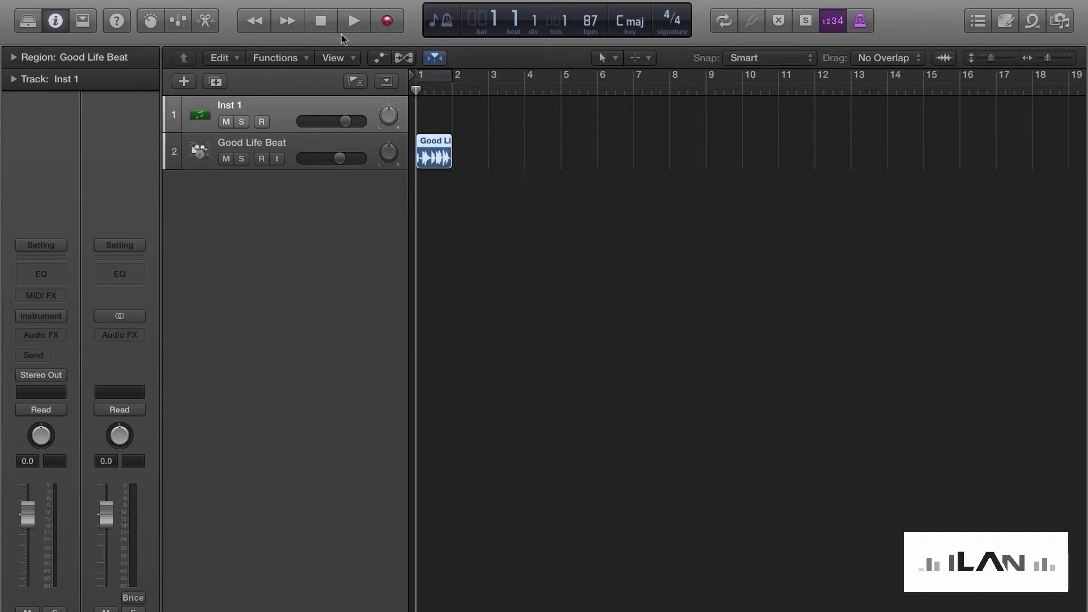
key("shift+period")
key("shift+comma")
key("shift+period")
key("shift+comma")
key("shift+period")
key("shift+comma")
key("shift+period")
key("shift+period")
key("shift+comma")
key("shift+period")
key("shift+comma")
key("shift+comma")
key("shift+period")
key("shift+comma")
key("shift+period")
key("shift+period")
key("shift+comma")
key("shift+period")
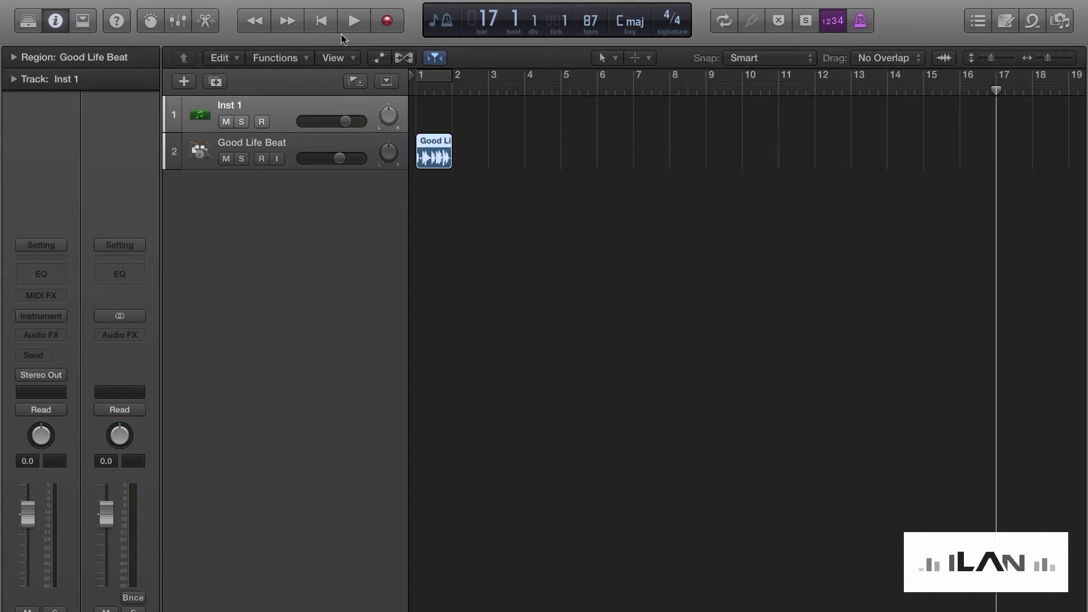
key("shift+comma")
key("shift+comma")
key("shift+period")
key("shift+comma")
key("shift+period")
key("shift+comma")
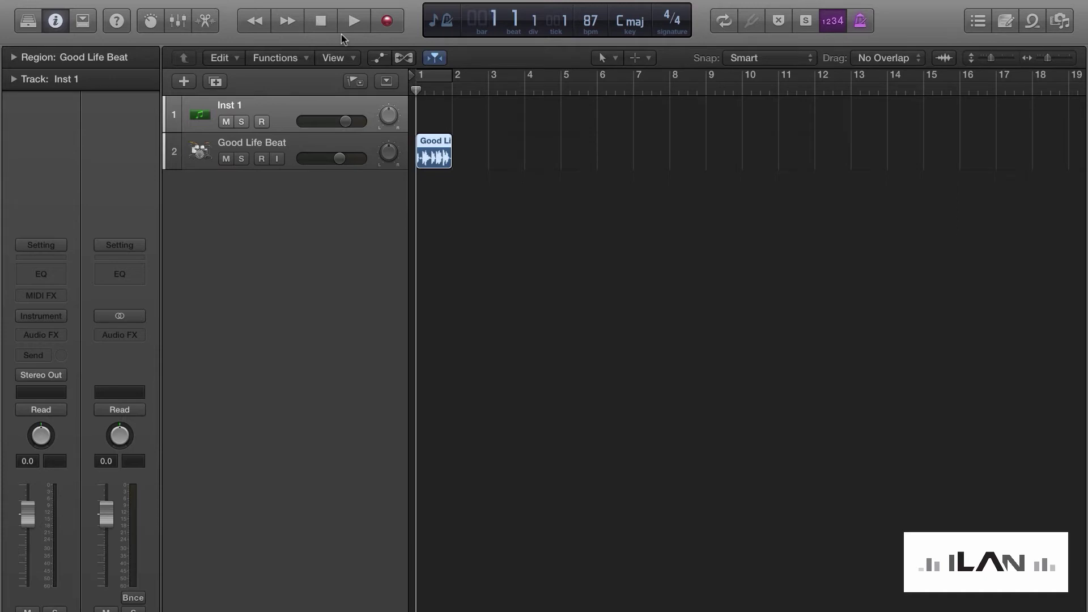
key("shift+period")
key("shift+period")
key("shift+comma")
key("shift+comma")
key("shift+period")
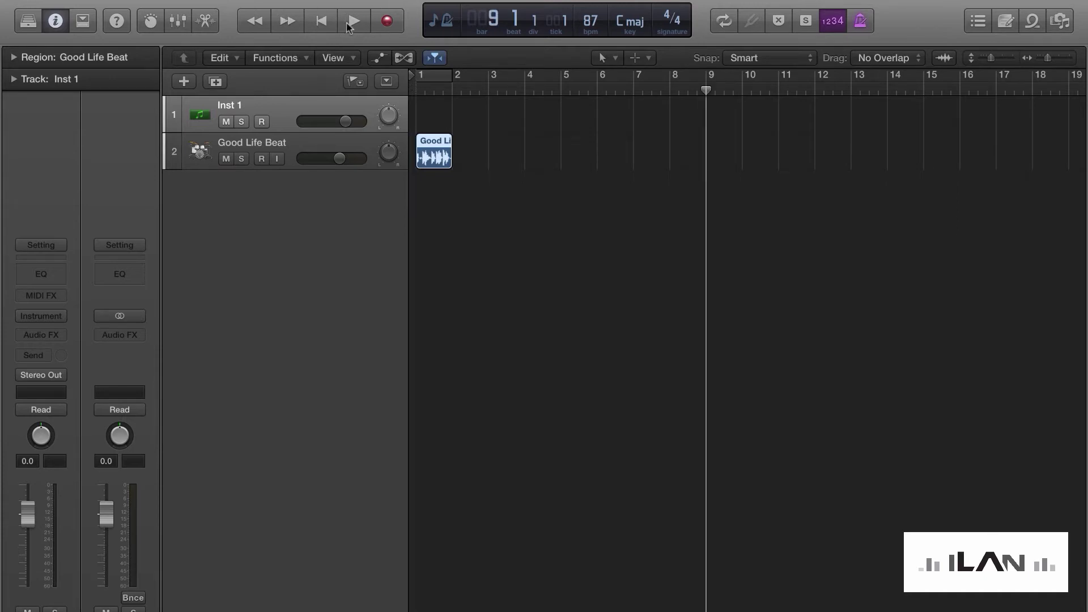
Rewind the playhead one bar at a time from bar 9 to bar 5.
left_click(258, 23)
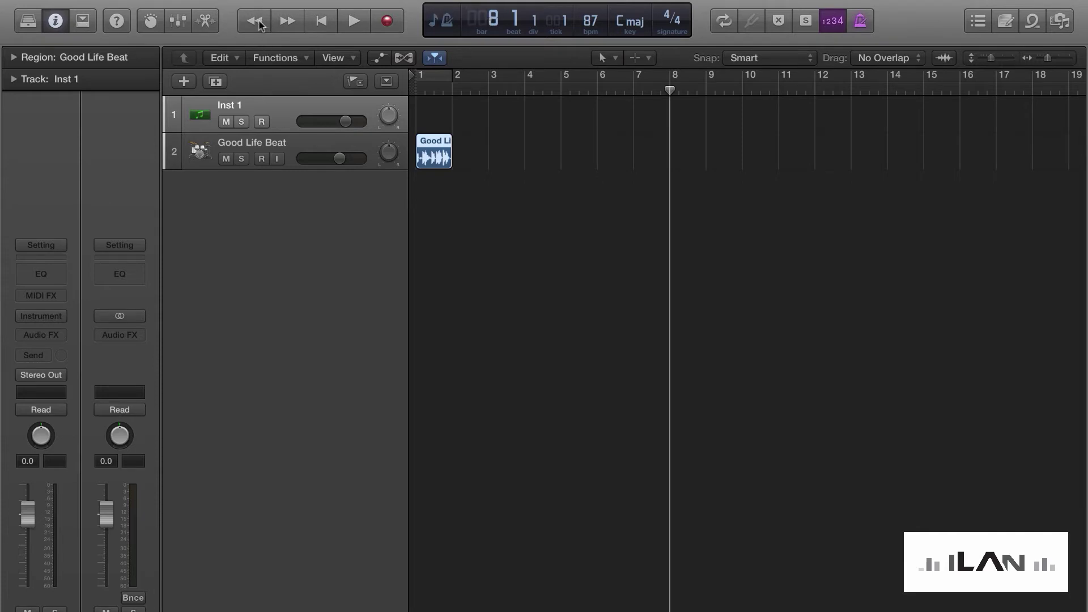
left_click(258, 23)
left_click(257, 23)
left_click(258, 22)
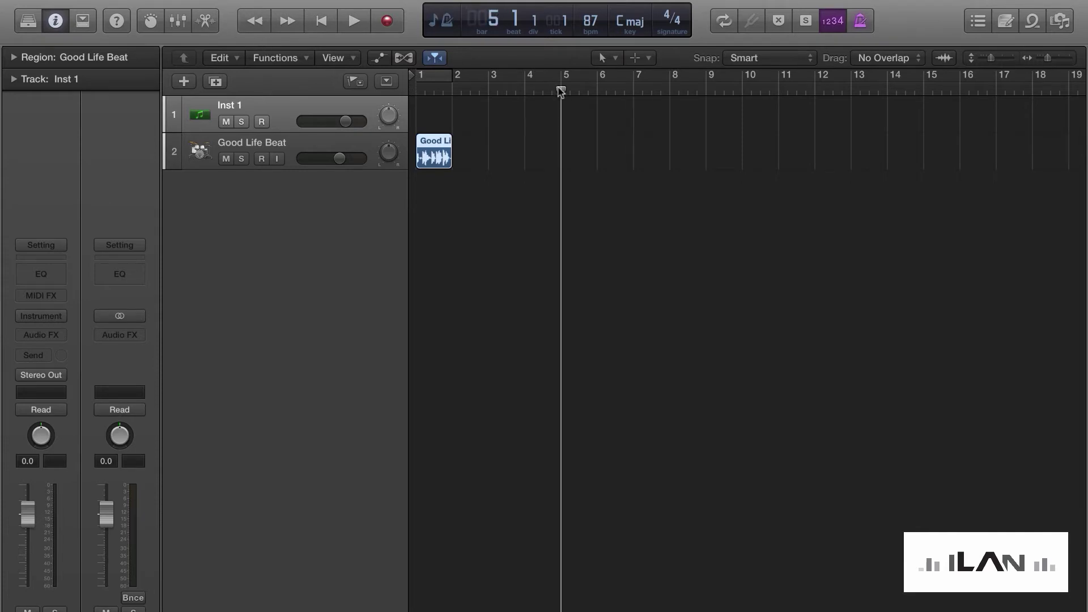
Scrub the playhead to bar 4 beat 4, and try adjusting its position in the position display and along the ruler.
left_click_drag(561, 90, 554, 111)
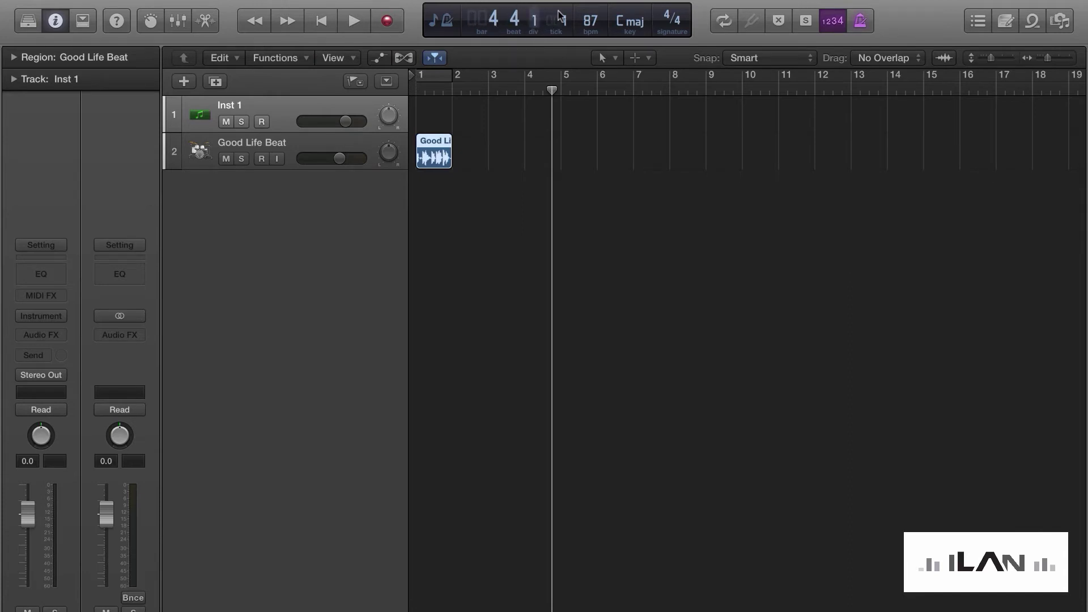
left_click_drag(557, 21, 557, 6)
left_click_drag(549, 107, 488, 93)
Set the playhead position to bar 33 by entering the bar number.
left_click_drag(507, 26, 506, 26)
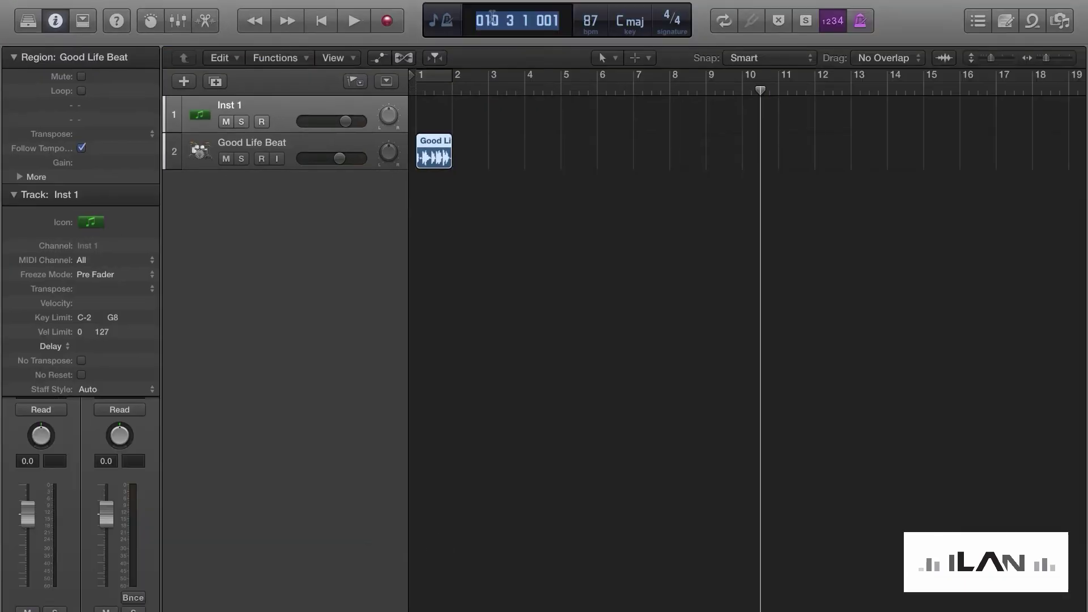
type("33")
key("Return")
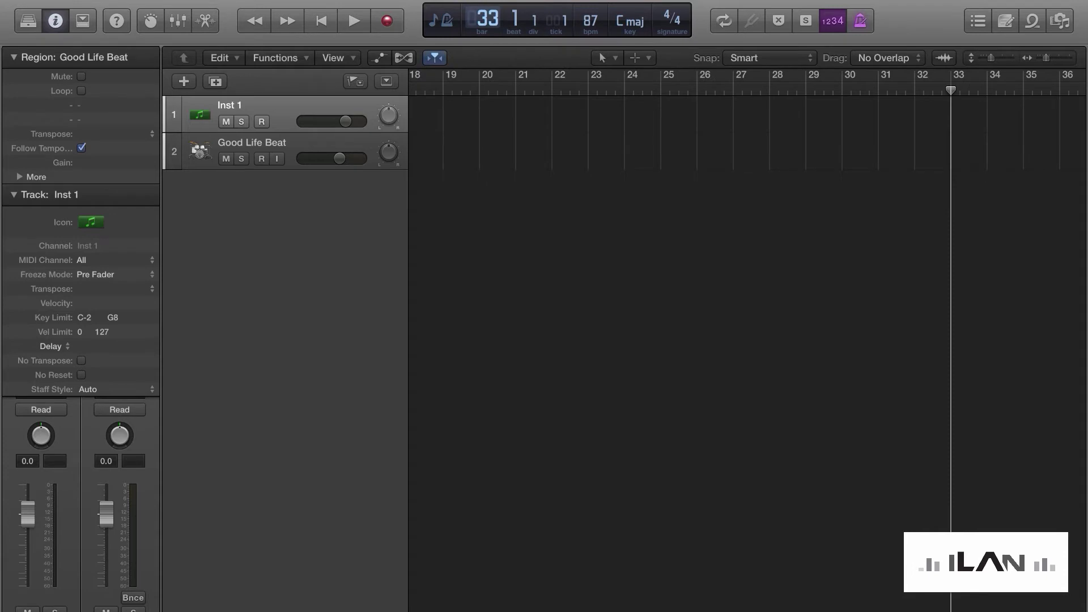
Return the playhead to the beginning of the project, then play the beat briefly and stop it.
left_click(321, 22)
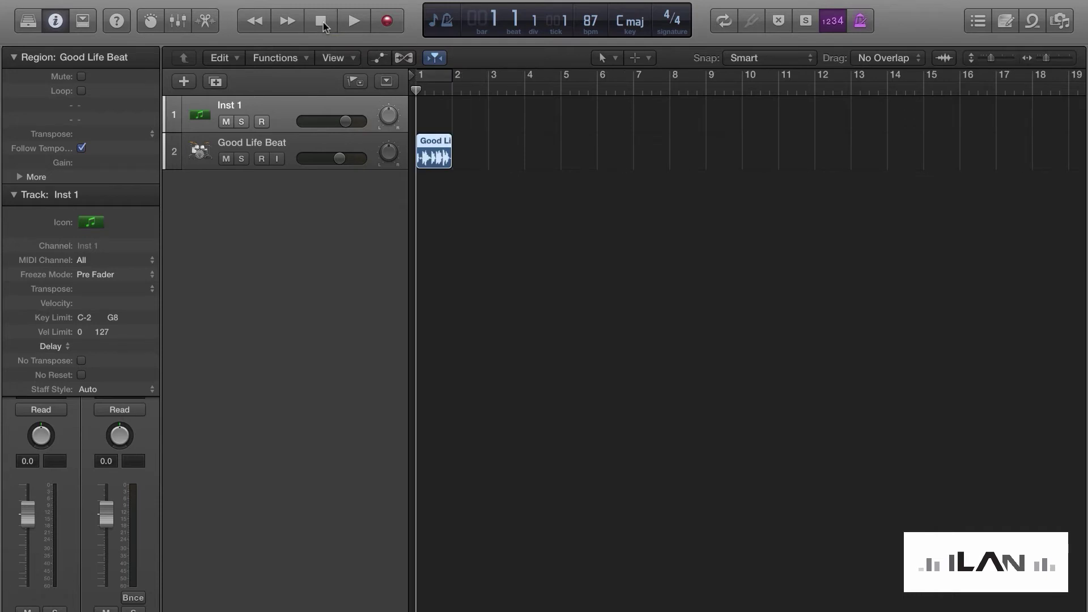
key("space")
left_click(321, 21)
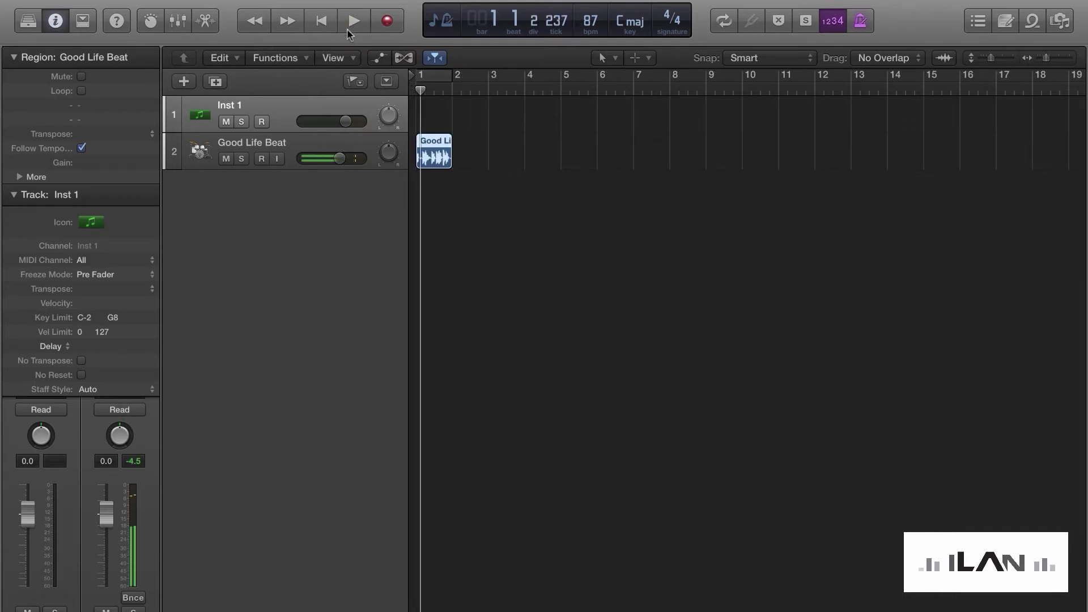
Move the playhead along the ruler to bar 6 and return it to the beginning of the project.
left_click_drag(442, 94, 593, 97)
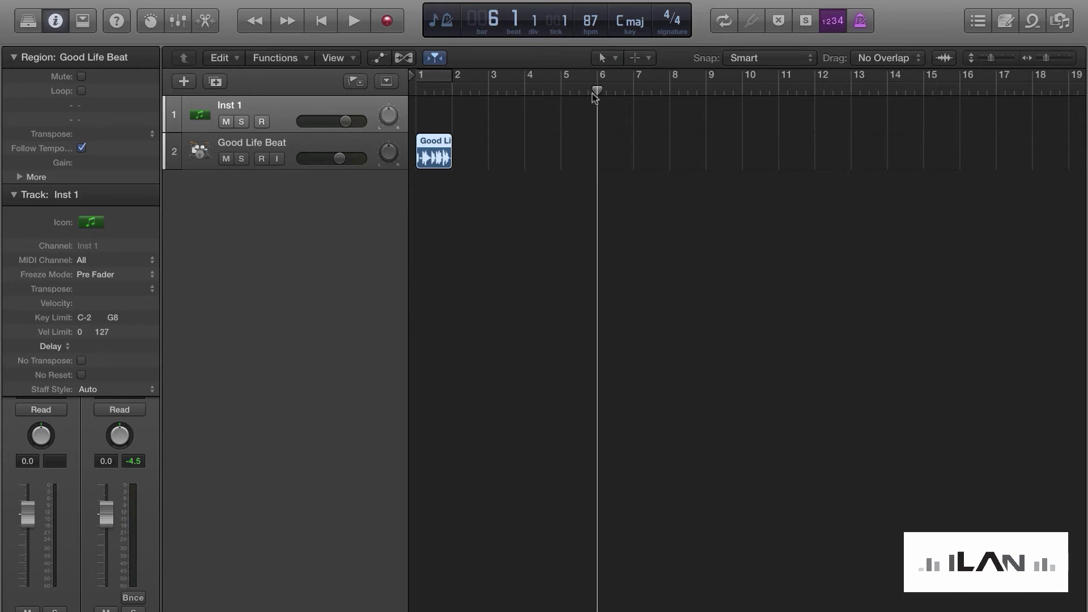
key("Return")
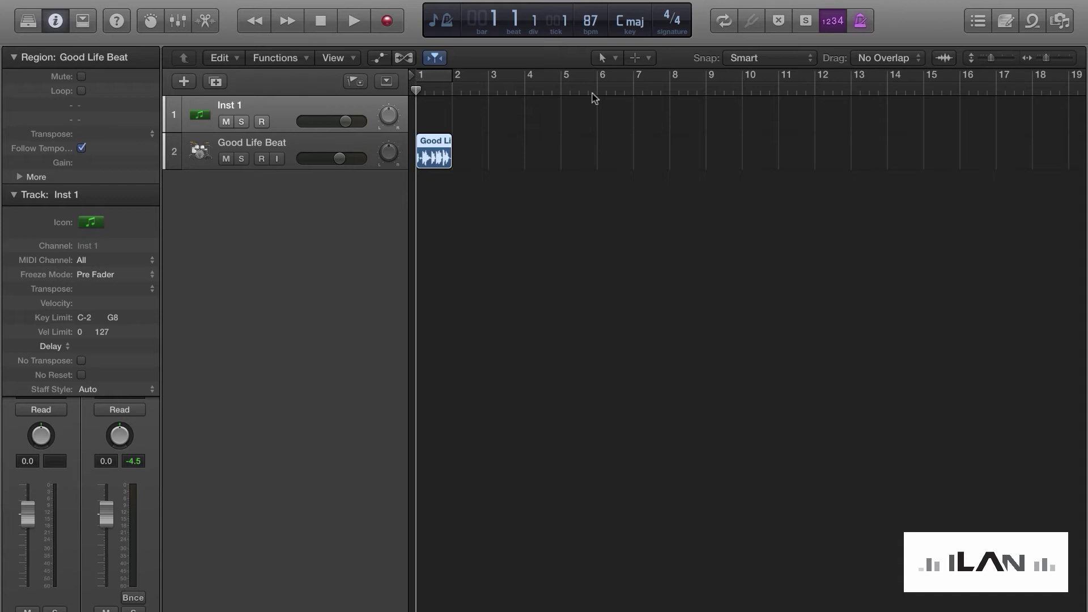
left_click(321, 22)
left_click(321, 22)
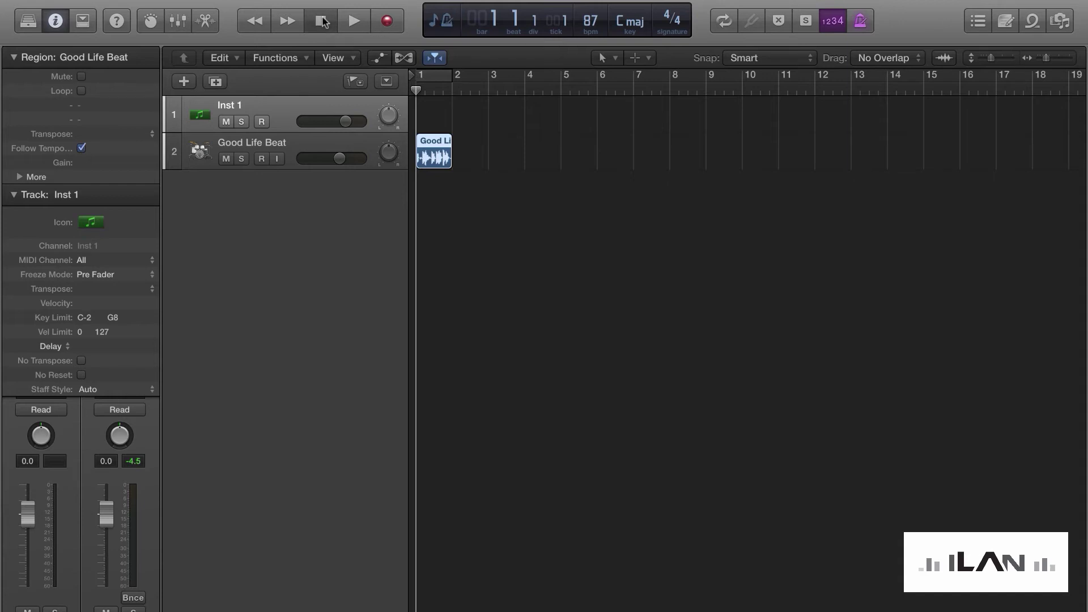
Play the beat briefly twice from the project start, returning the playhead to the beginning between the two playbacks.
key("space")
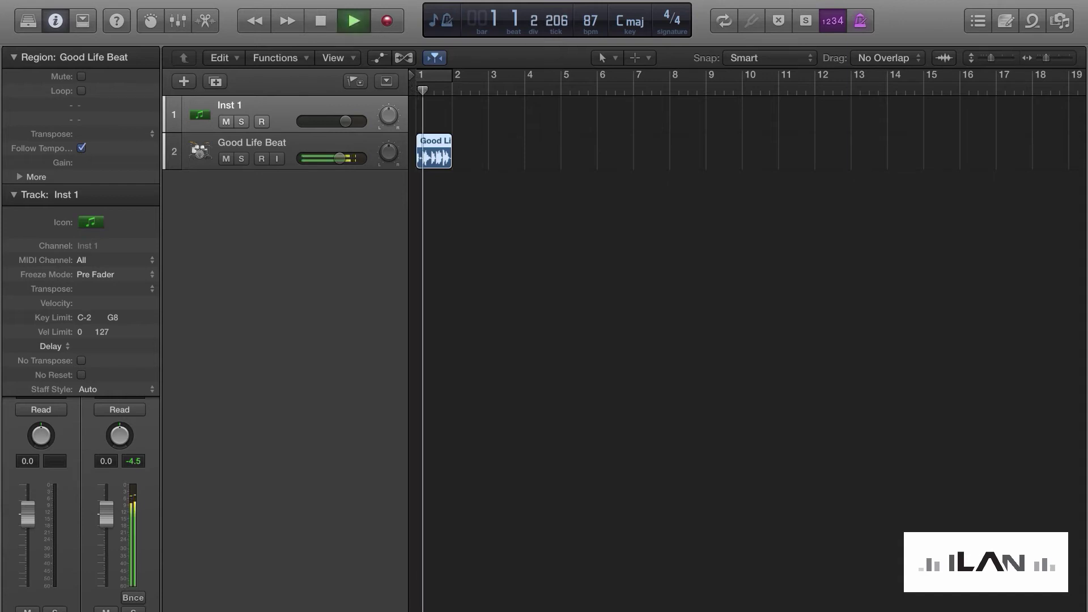
key("space")
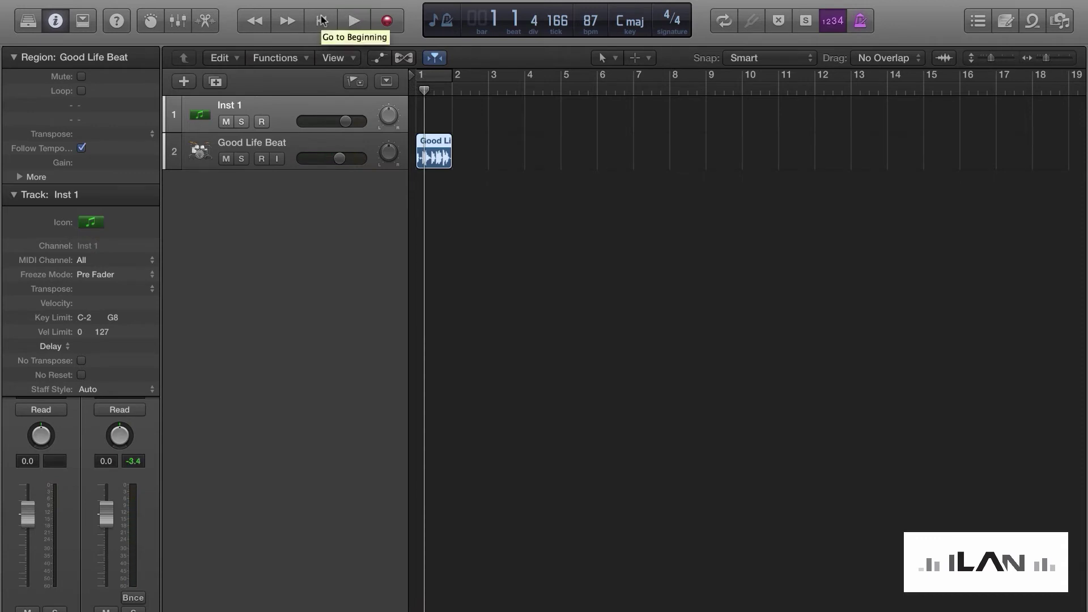
left_click(321, 21)
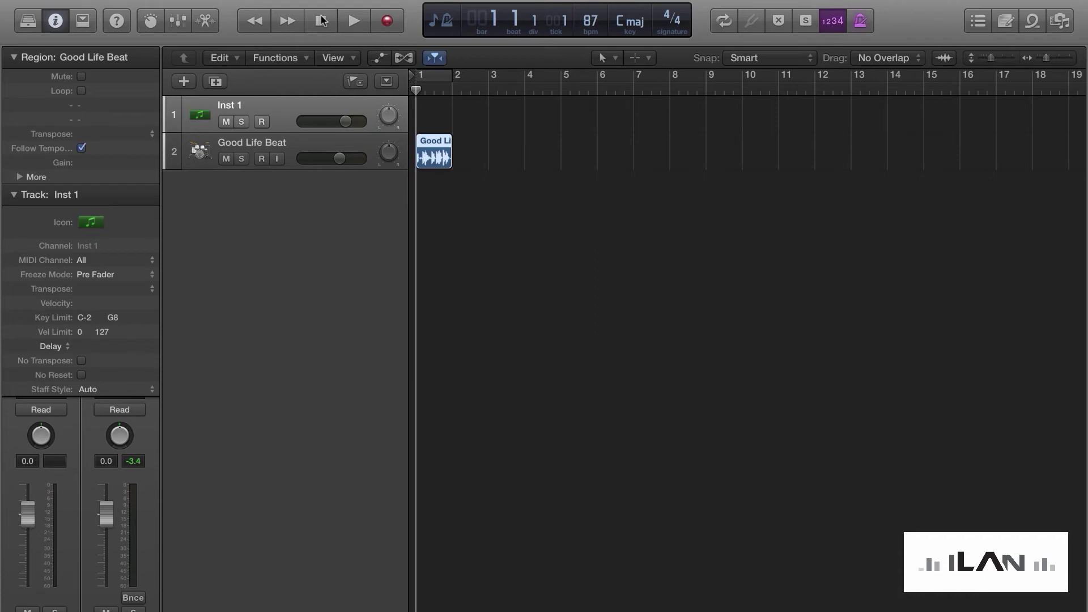
left_click(355, 22)
left_click(355, 21)
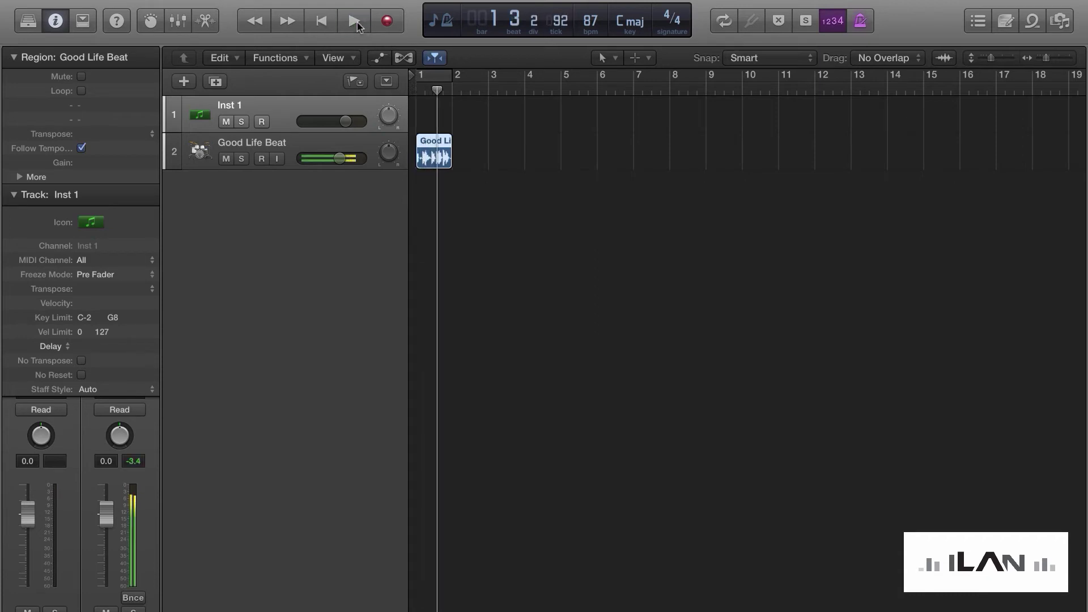
Start and stop playback three times, resuming from where the playhead stopped until it passes bar 5.
left_click(355, 22)
left_click(356, 22)
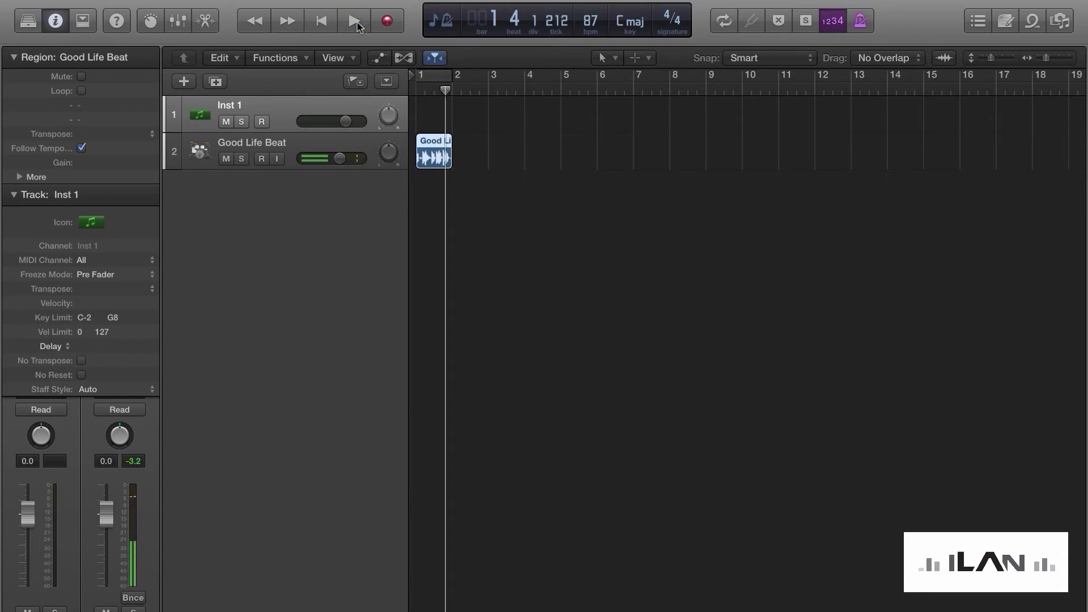
left_click(356, 23)
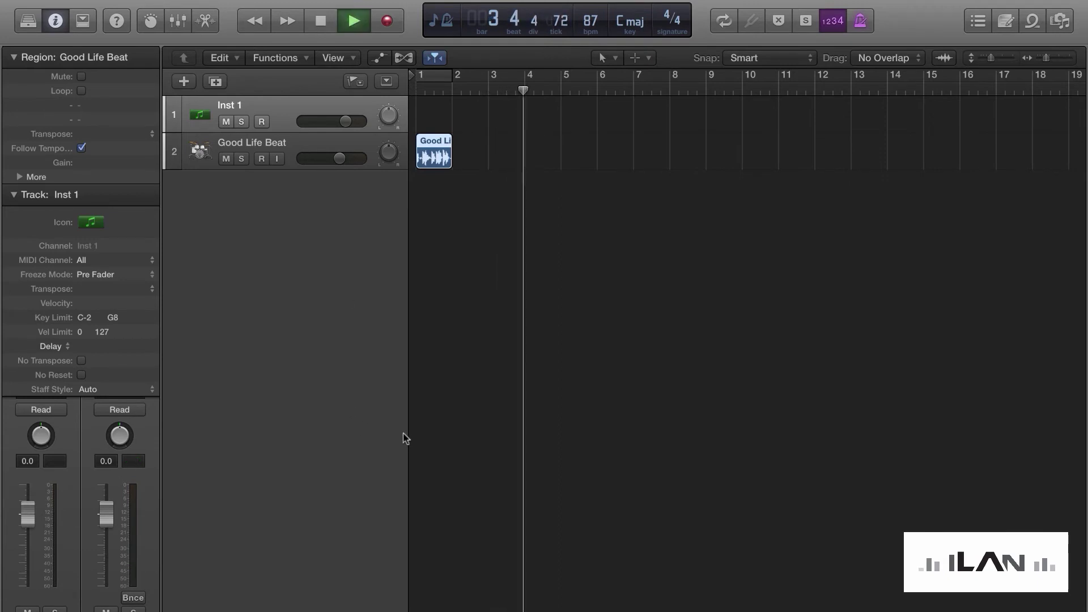
key("space")
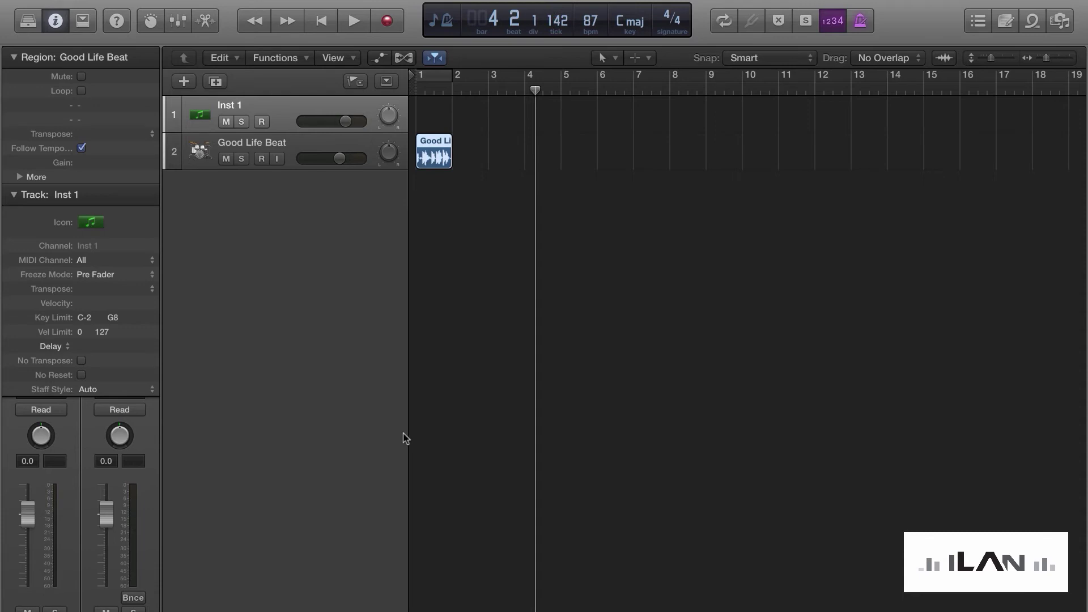
key("space")
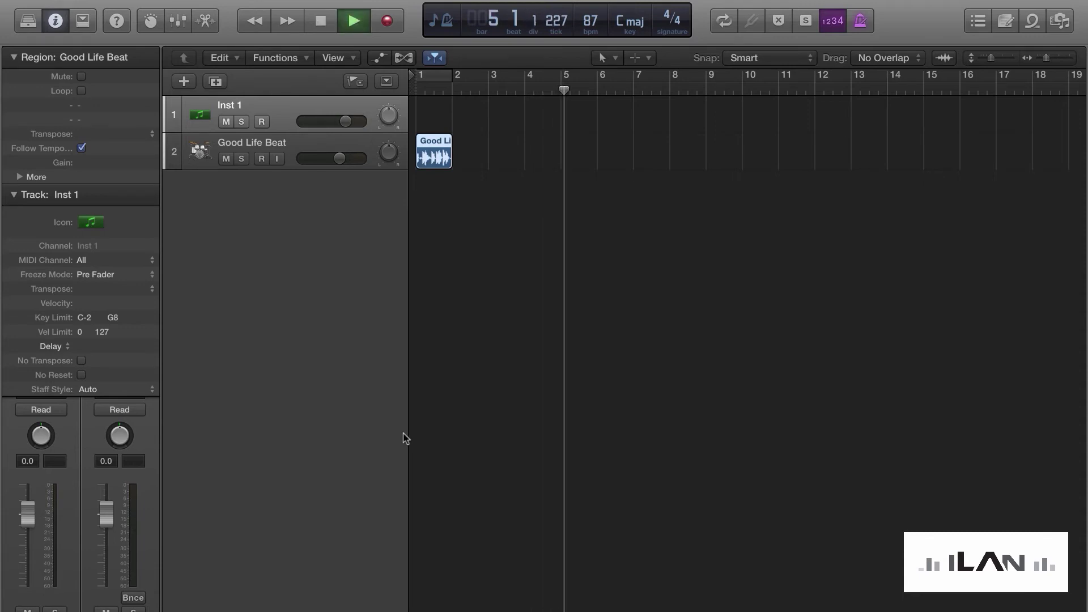
key("space")
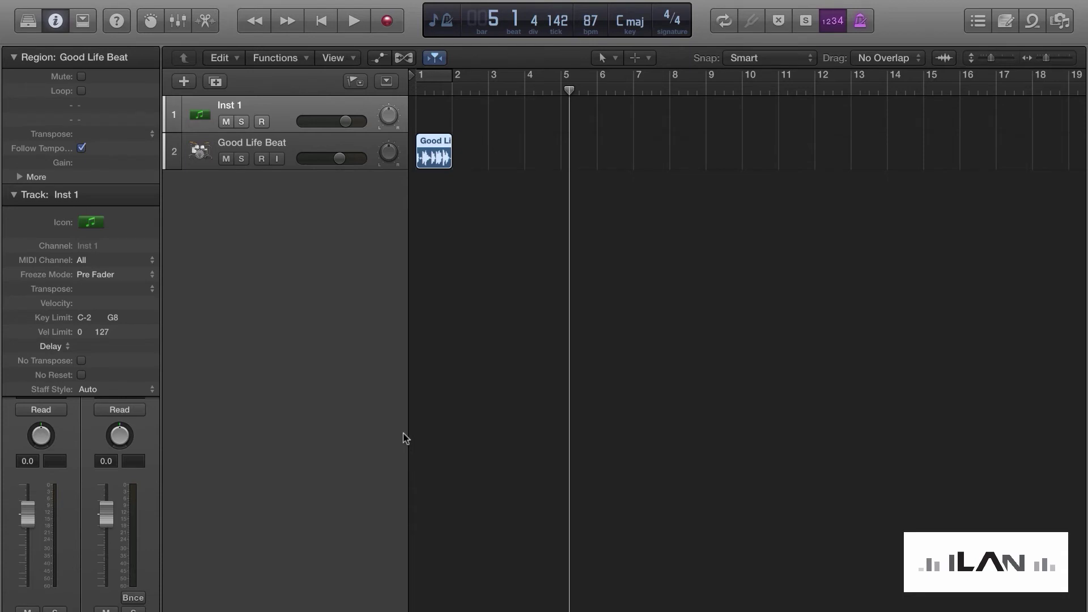
Return the playhead to the beginning of the project, and play the beat briefly before stopping it.
key("Return")
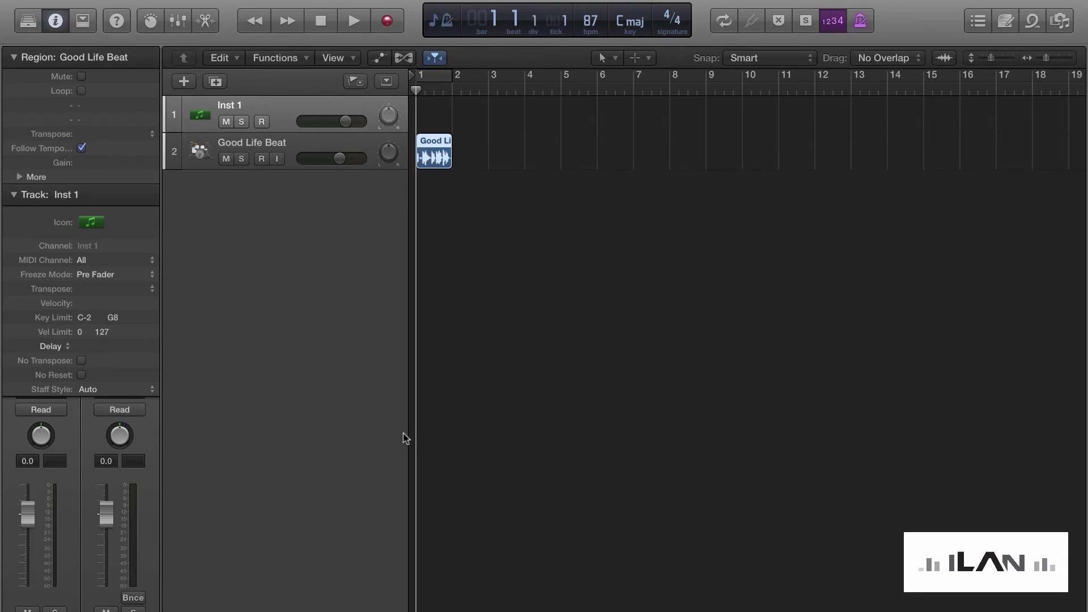
key("space")
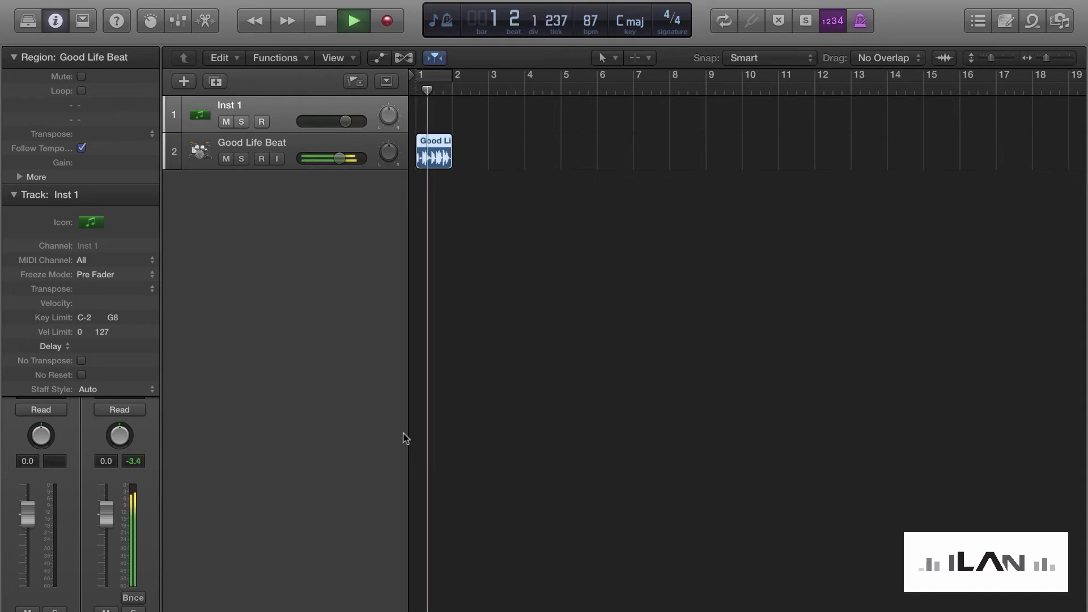
key("space")
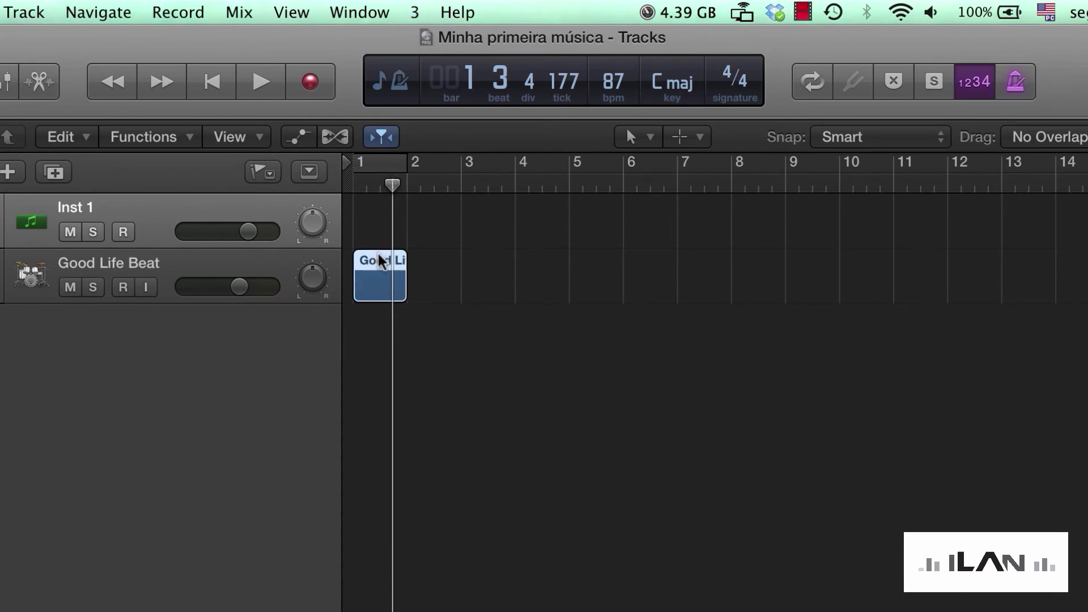
Move the Good Life Beat region to bar 5 and play briefly from the selected region.
left_click_drag(377, 251, 594, 260)
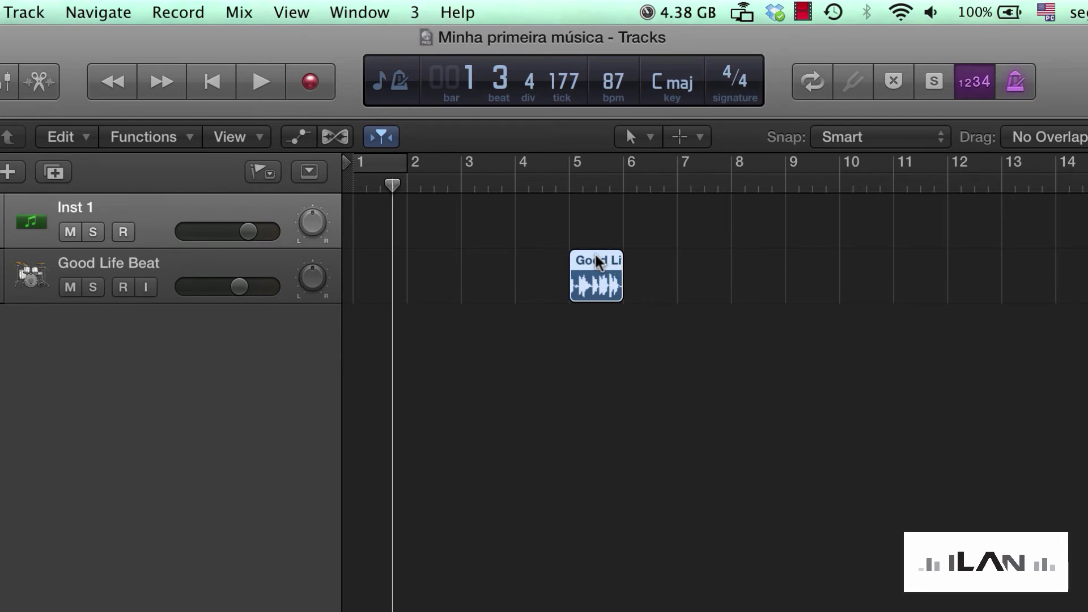
key("shift+Return")
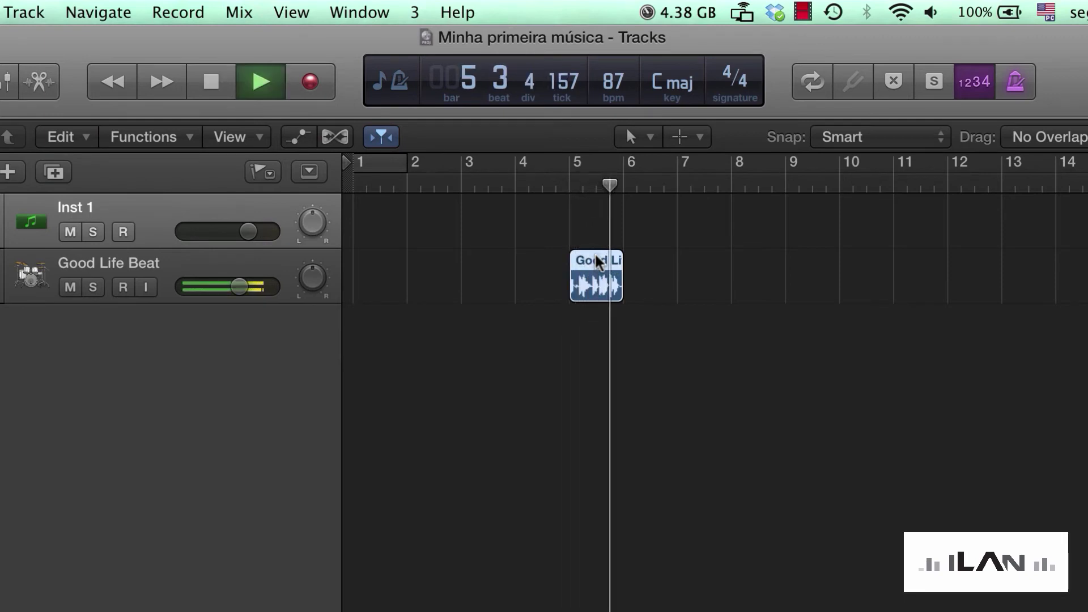
key("space")
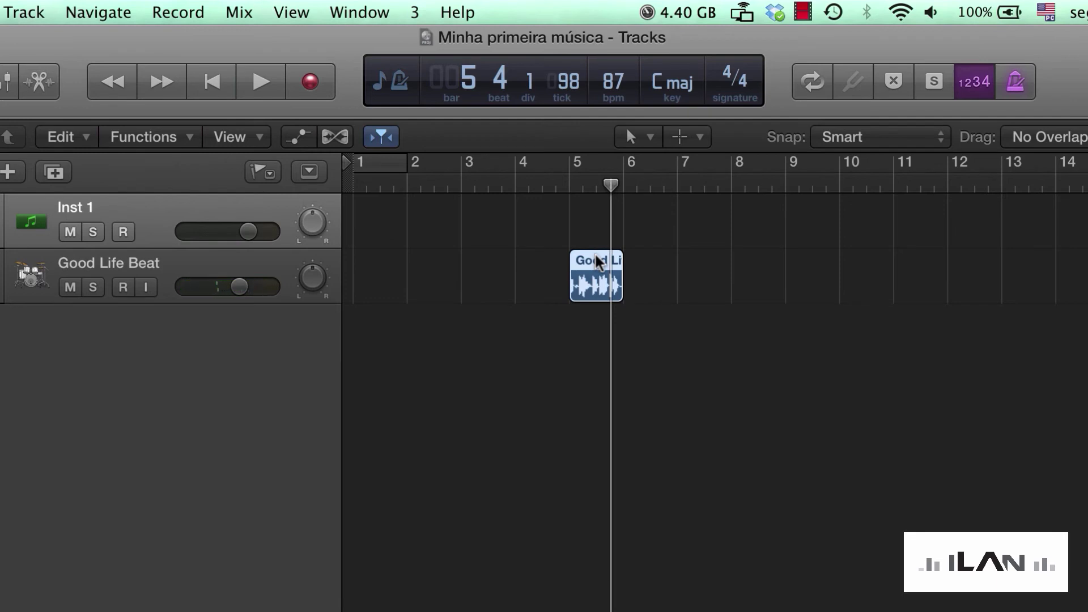
Return the playhead to the project start and move the Good Life Beat region back to bar 1.
key("Return")
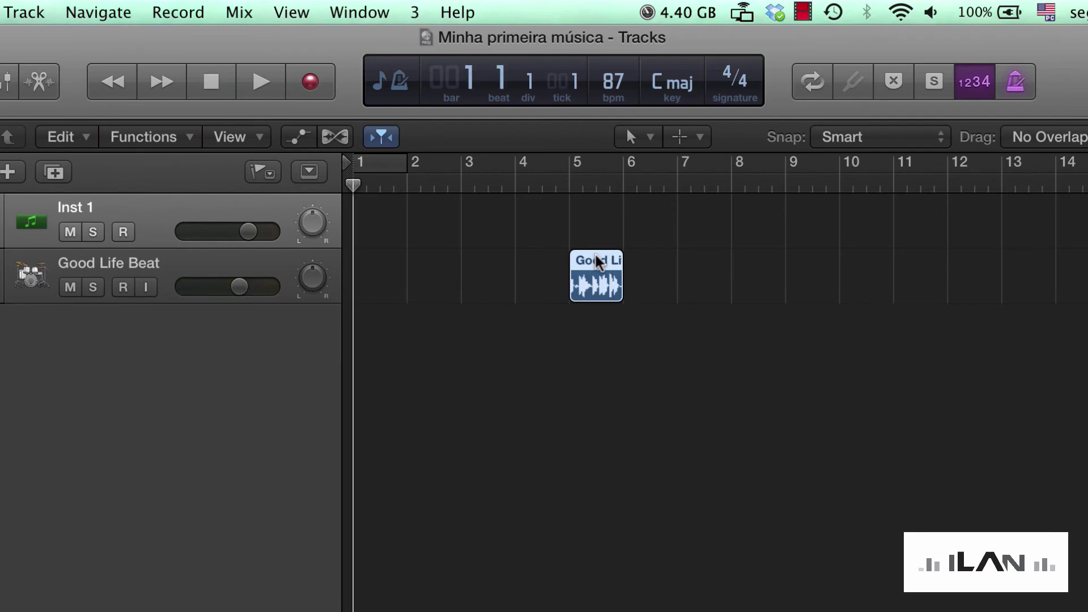
left_click_drag(600, 263, 379, 274)
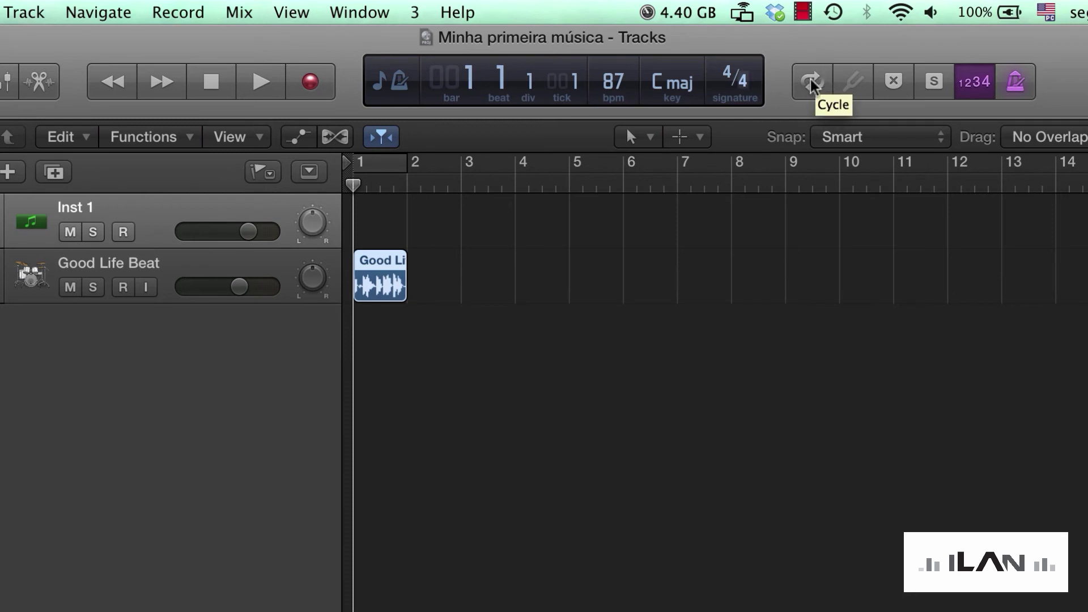
Turn on Cycle and move the one-bar cycle range along the ruler to bar 3 and on to bar 12.
left_click_drag(465, 161, 507, 163)
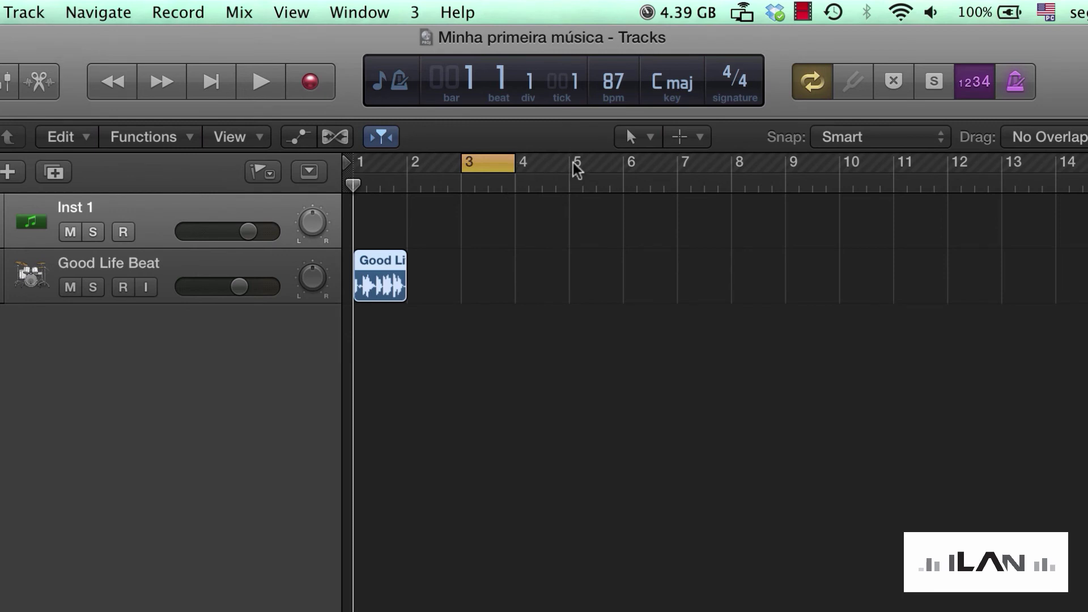
left_click_drag(573, 163, 991, 169)
left_click(873, 171)
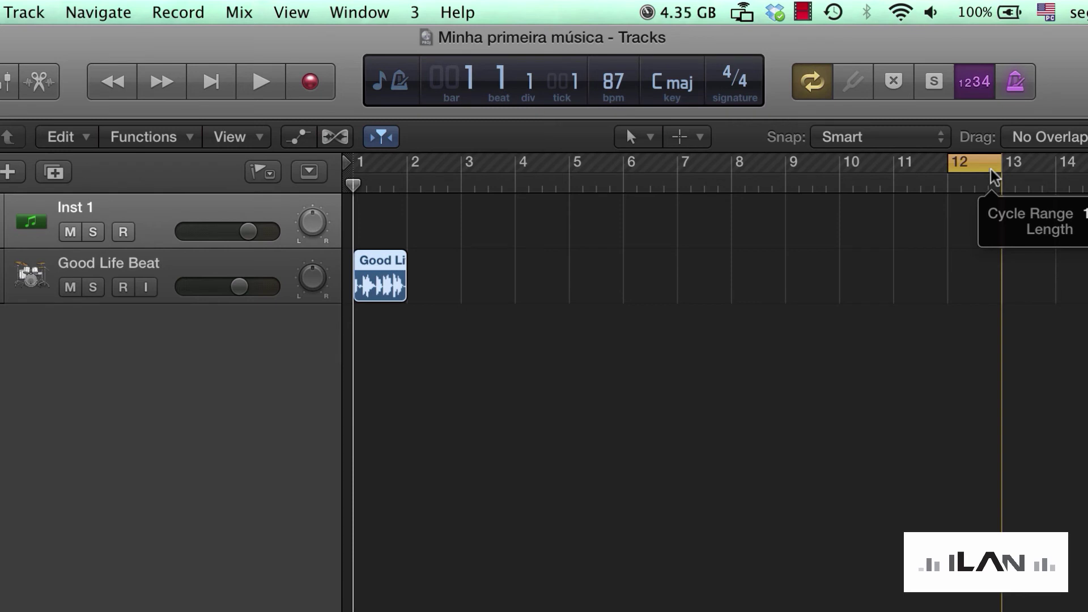
left_click_drag(990, 169, 991, 168)
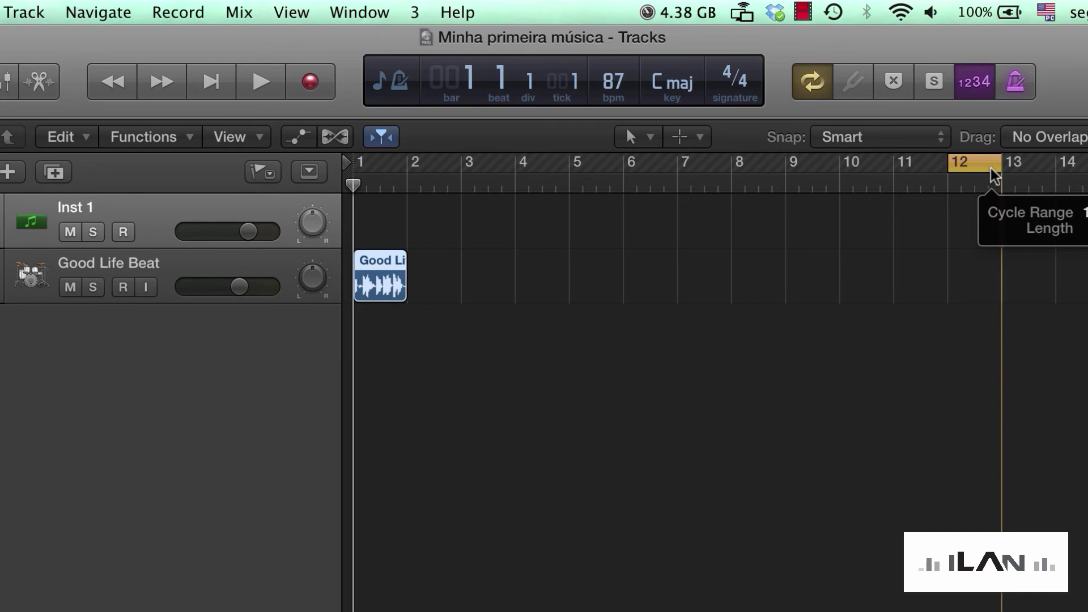
left_click_drag(991, 168, 990, 167)
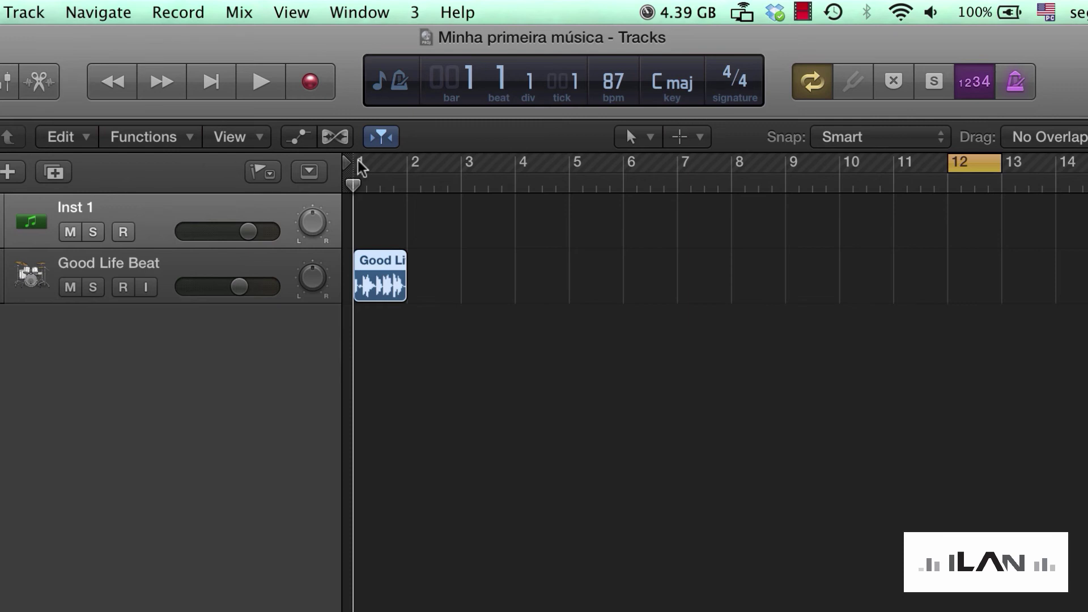
Set the cycle range over bar 1 and play the looped beat briefly before stopping it.
left_click_drag(359, 160, 398, 181)
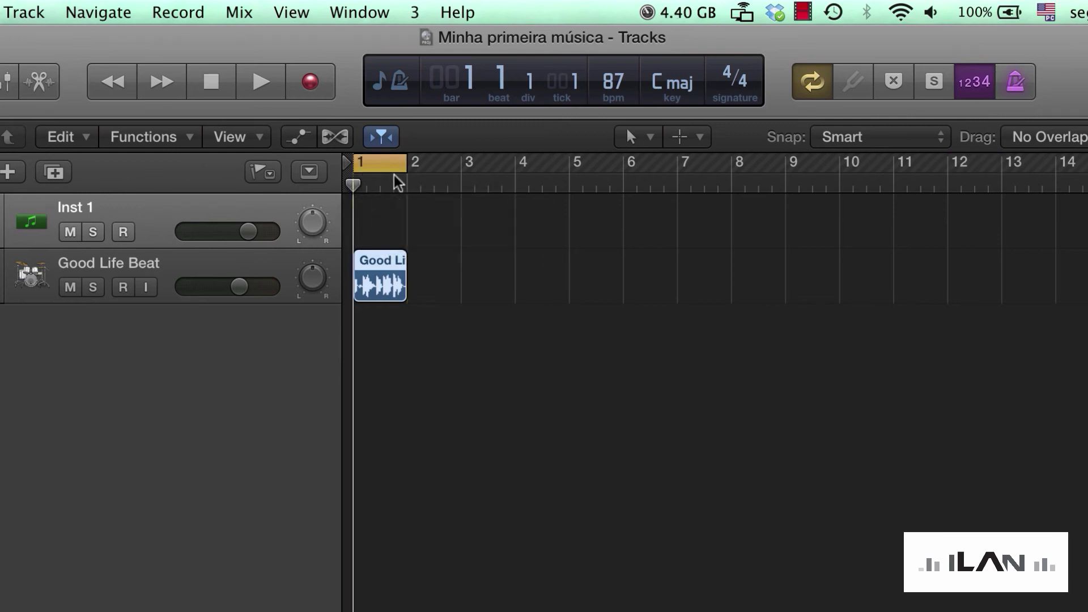
key("space")
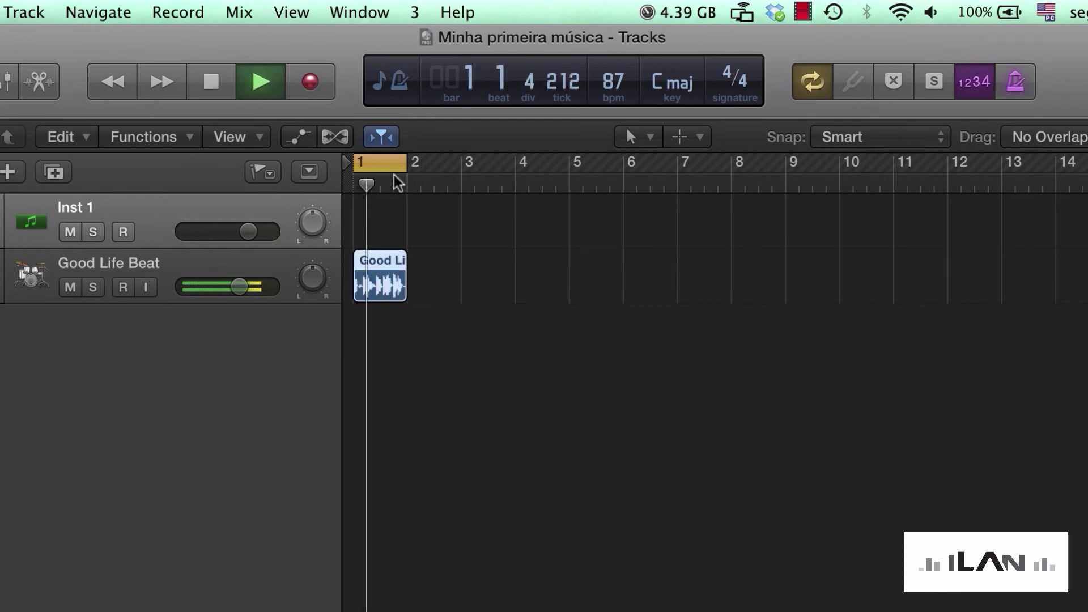
key("space")
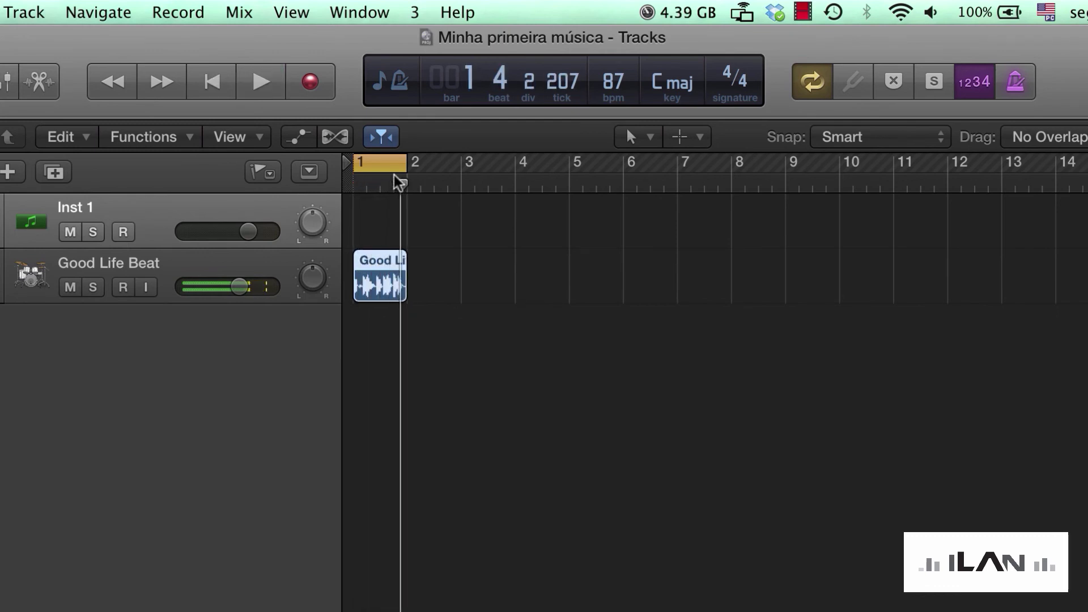
Shift the cycle range to around bars 4 and 5, and set the locators by the selected Good Life Beat region.
left_click_drag(384, 161, 563, 159)
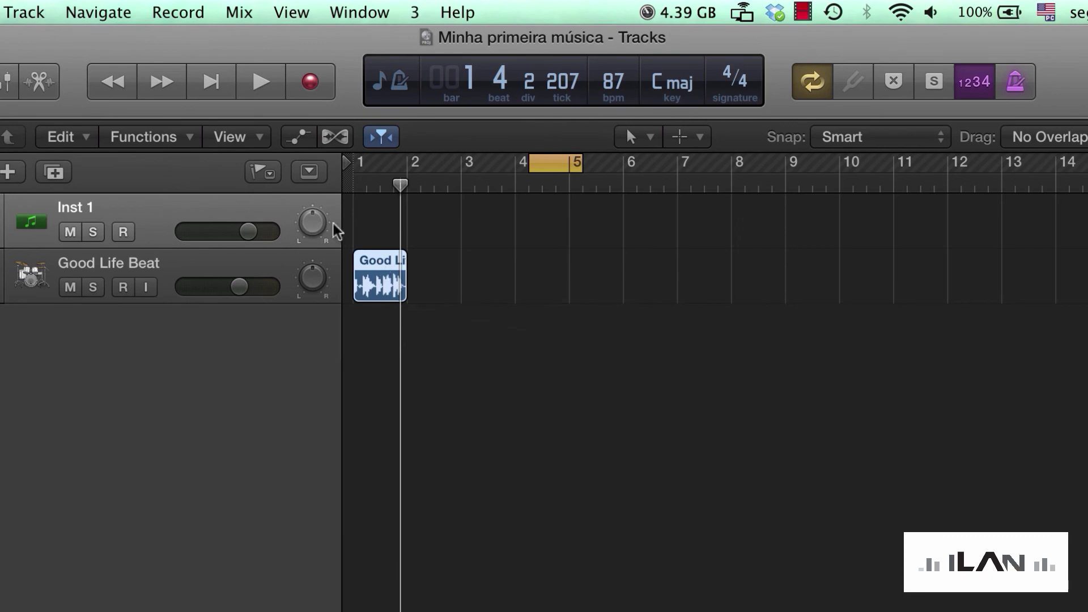
left_click(95, 12)
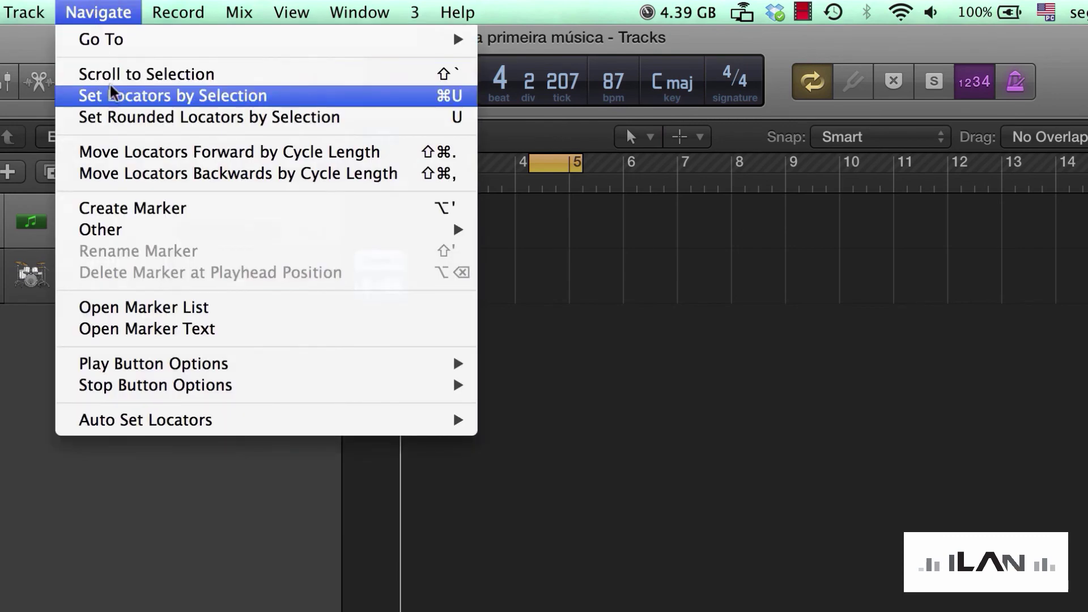
left_click(117, 115)
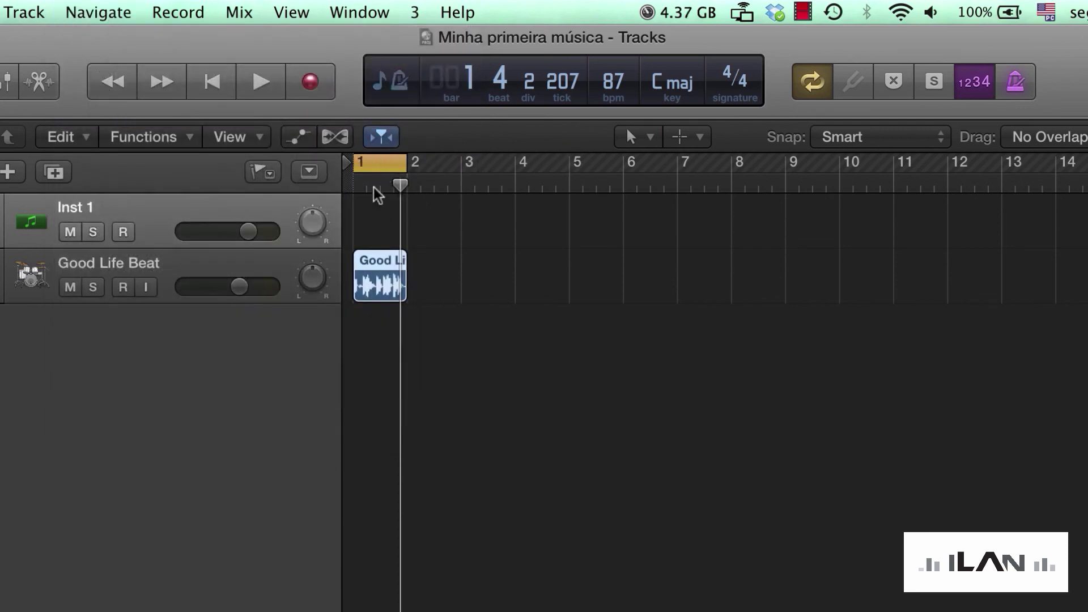
Turn off Cycle, review the locator commands, and deselect the Good Life Beat region.
key("c")
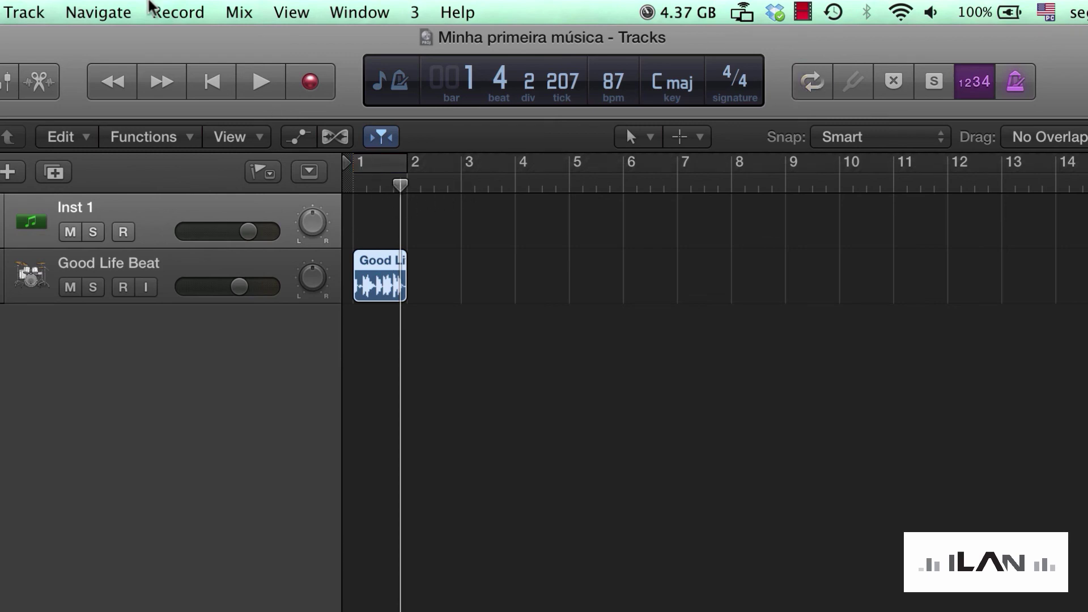
left_click(110, 10)
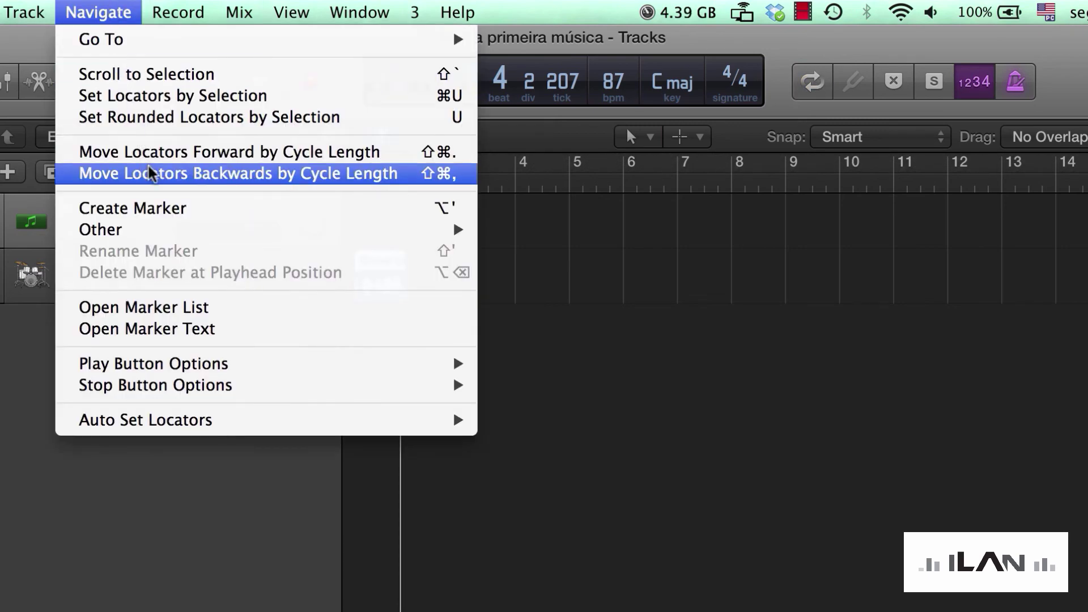
left_click(145, 124)
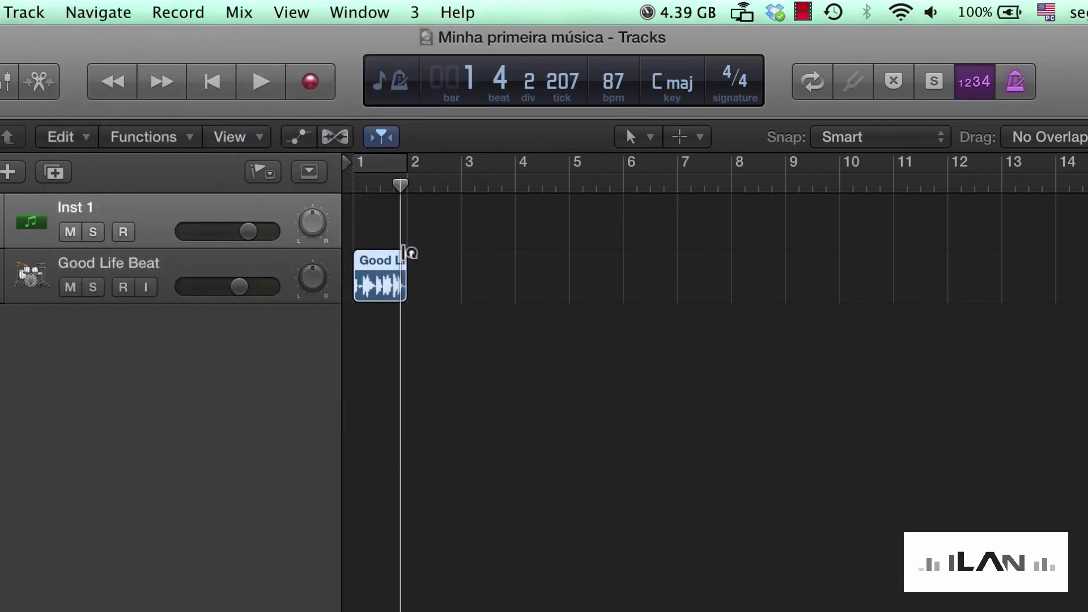
left_click(514, 247)
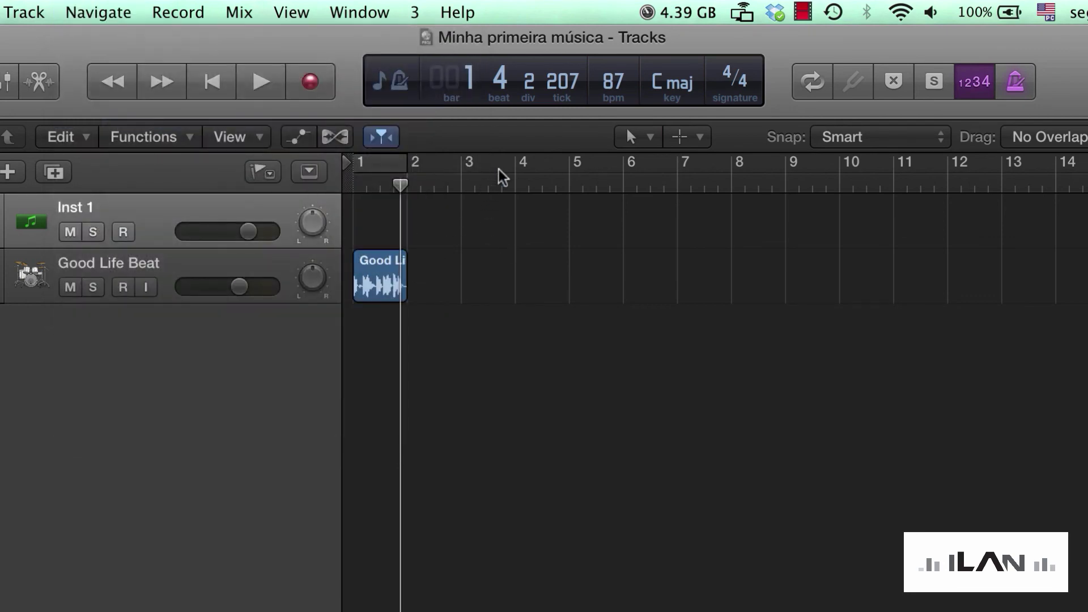
Draw a cycle range from bar 4 to bar 6, and reset the locators to the Good Life Beat region.
left_click_drag(498, 169, 619, 165)
left_click(375, 257)
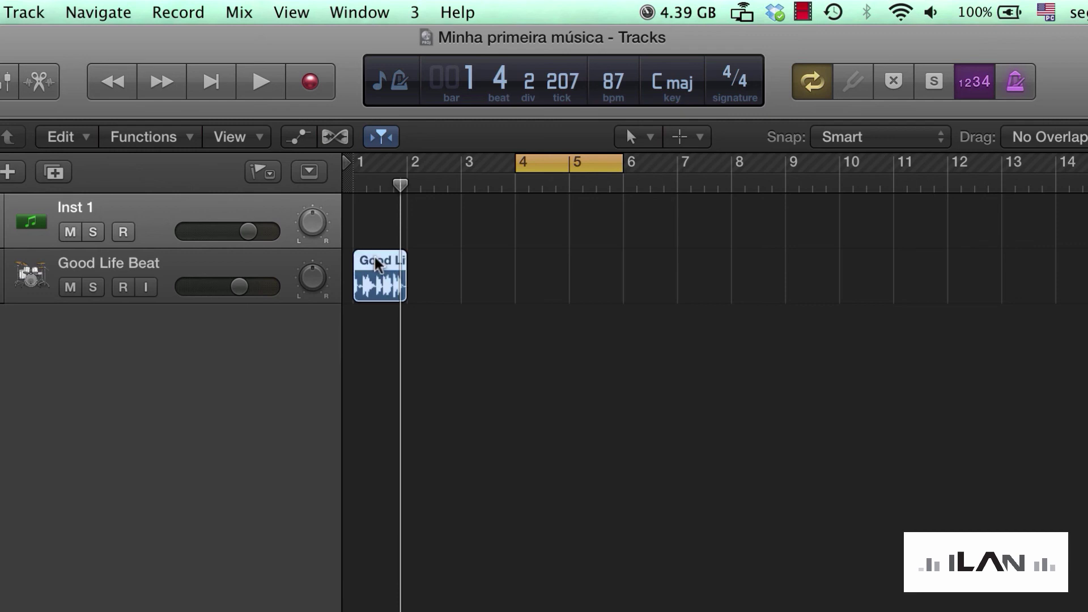
key("super+u")
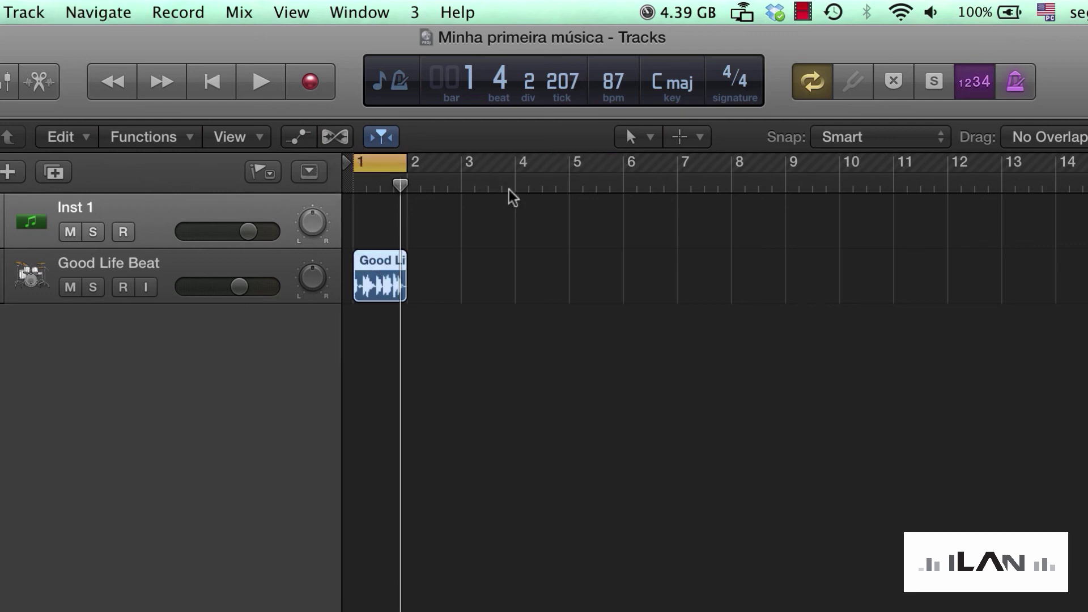
Toggle Cycle on and off repeatedly, leaving it turned off.
key("c")
key("c")
key("c")
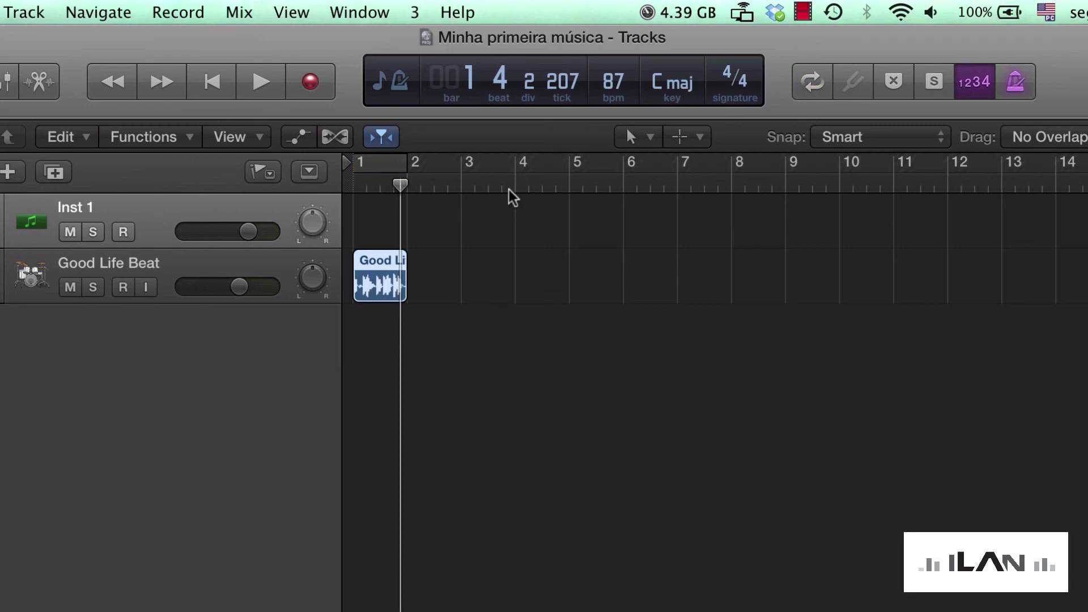
key("c")
key("c")
key("c")
key("c")
key("c")
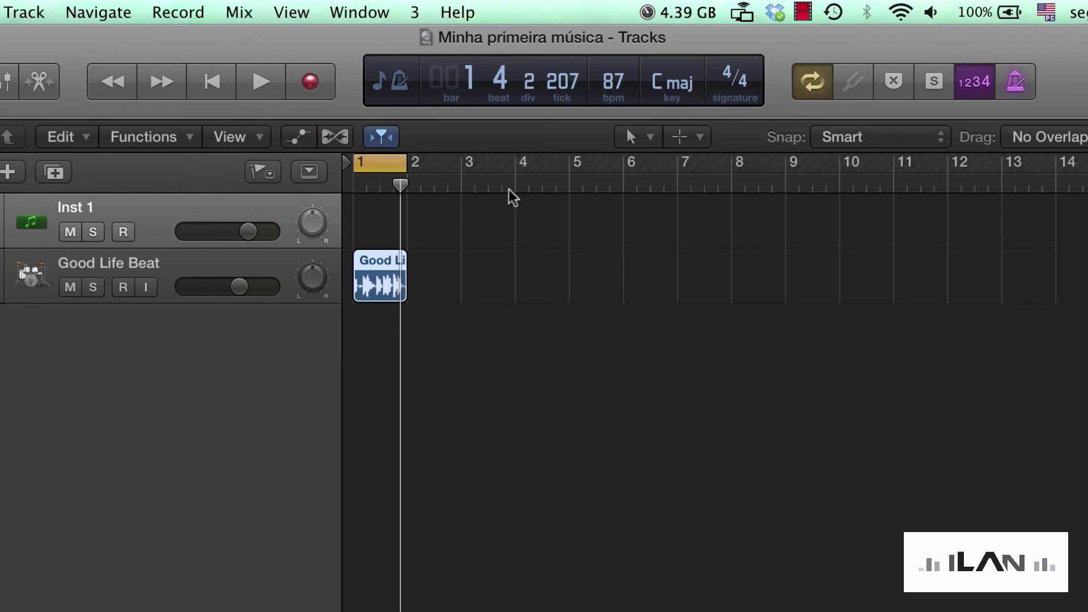
key("c")
key("c")
key("c")
key("c")
key("c")
key("c")
key("c")
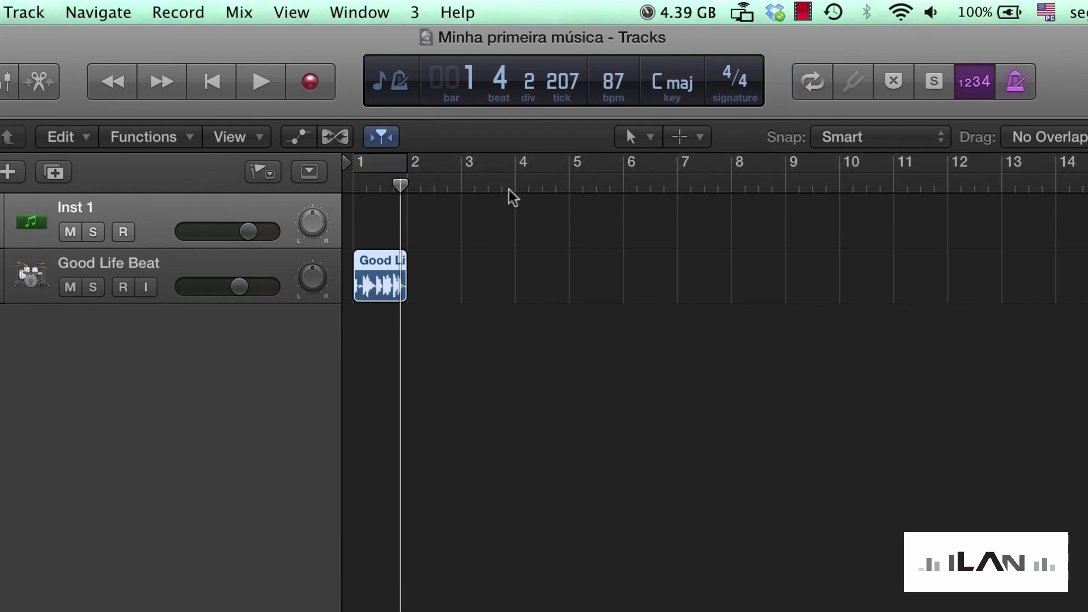